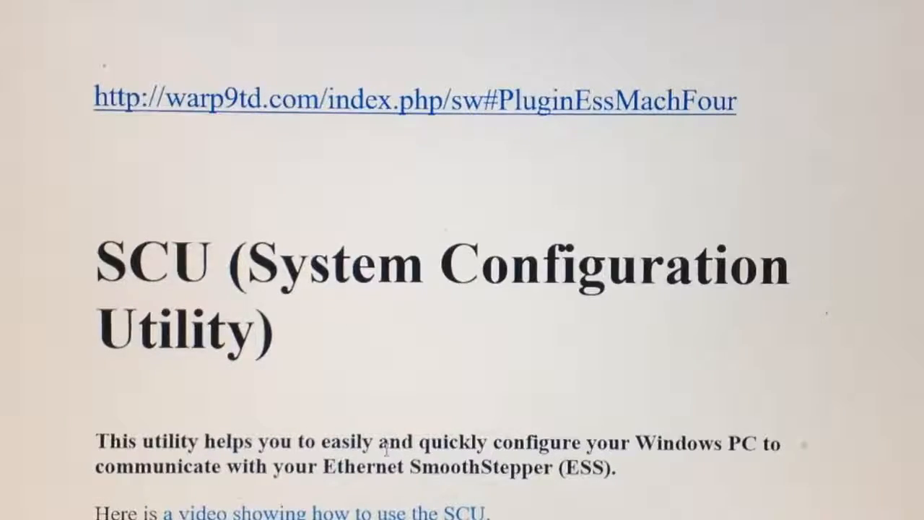
pyautogui.scroll(-3, 497, 499)
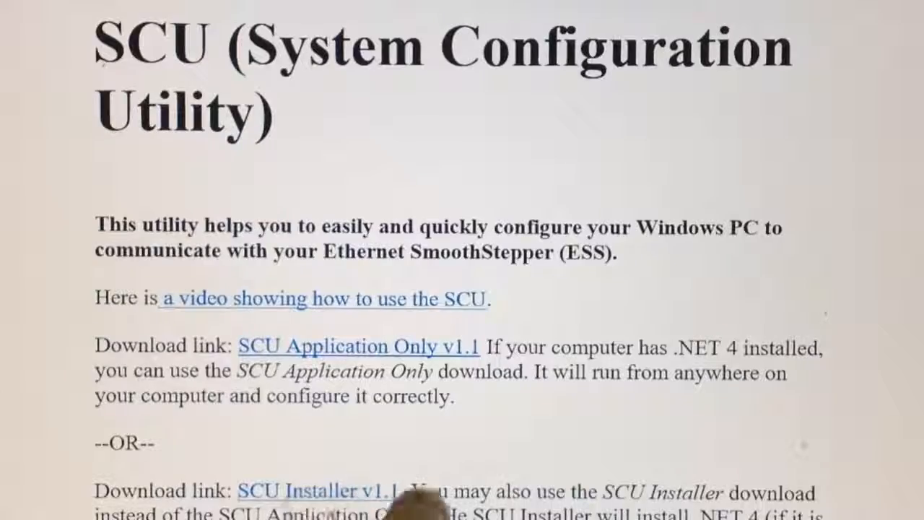
pyautogui.scroll(-3, 462, 260)
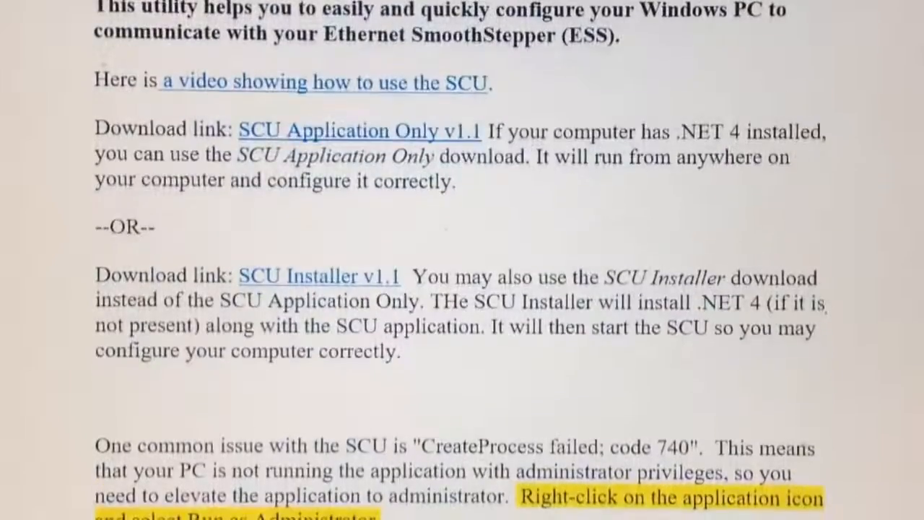
pyautogui.scroll(6, 462, 260)
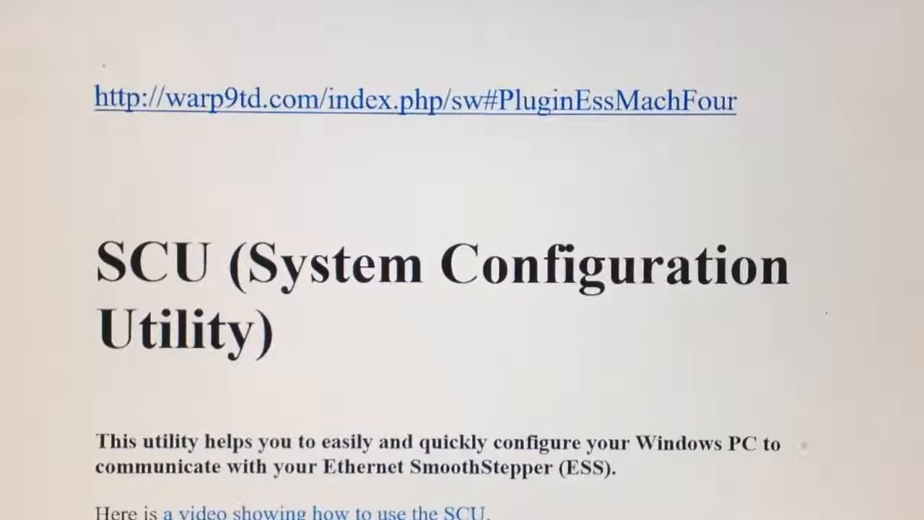
pyautogui.scroll(-5, 462, 260)
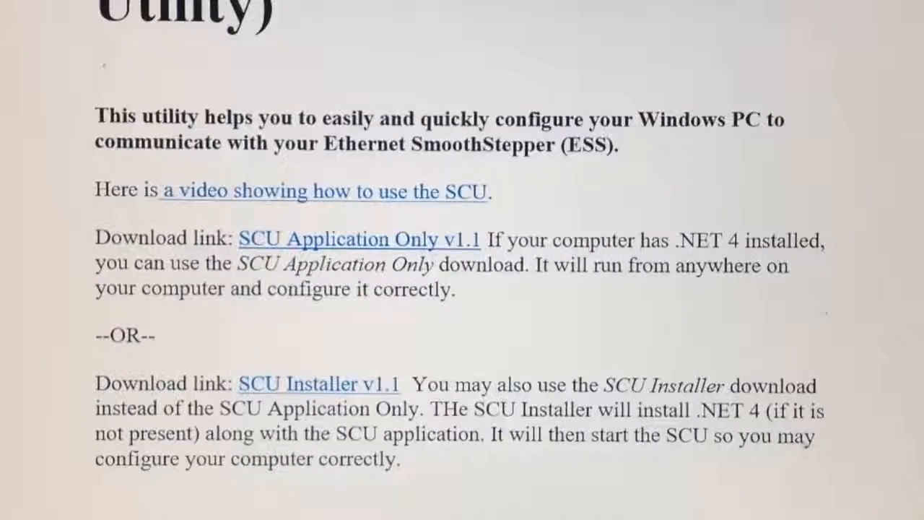
pyautogui.scroll(5, 462, 260)
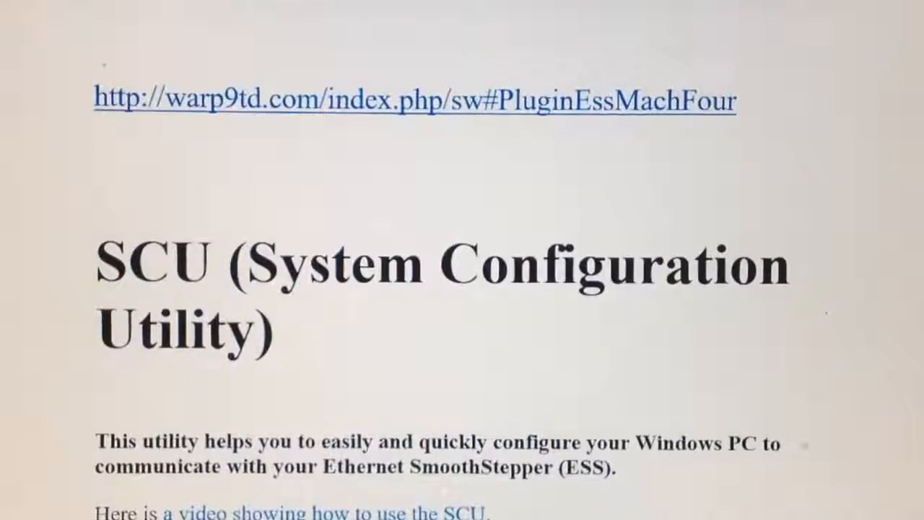
pyautogui.scroll(-2, 462, 260)
pyautogui.scroll(-1, 462, 260)
pyautogui.scroll(-4, 462, 260)
pyautogui.scroll(-2, 462, 260)
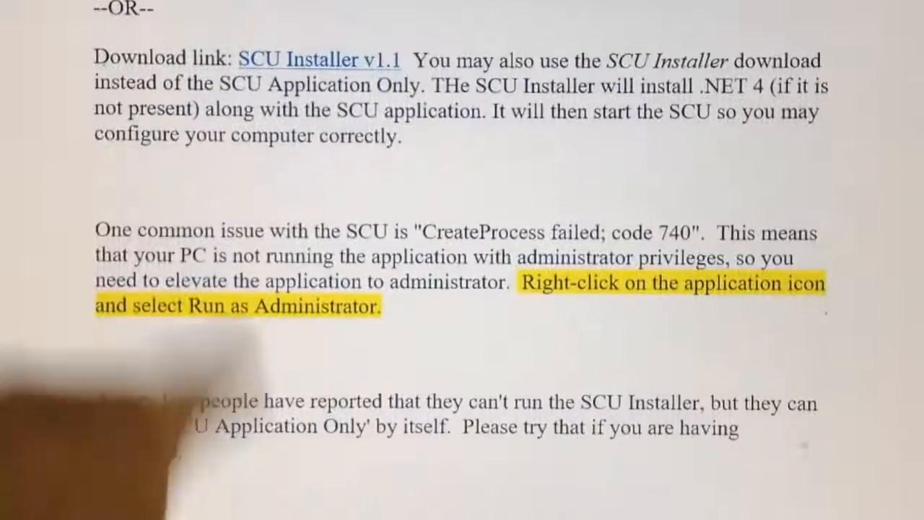
pyautogui.scroll(1, 241, 183)
pyautogui.scroll(8, 241, 183)
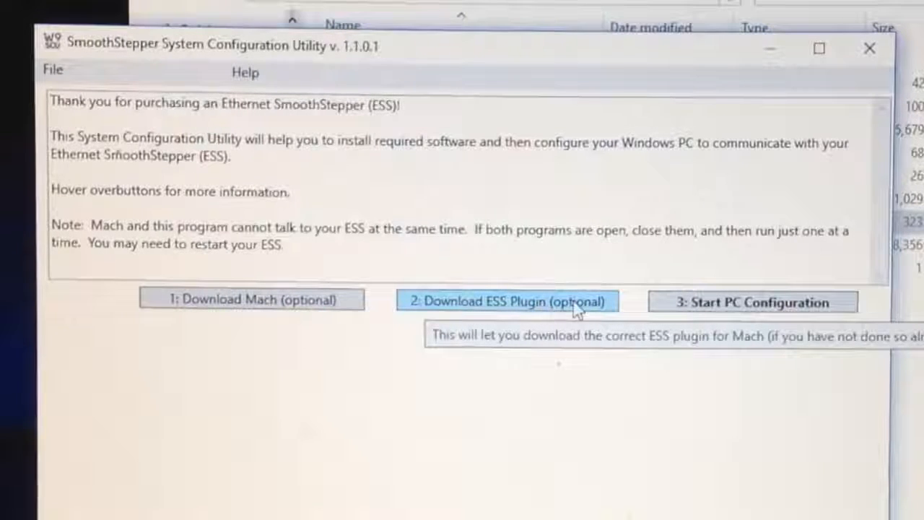
# Step: Begin the PC configuration for the SmoothStepper in the SCU
pyautogui.click(743, 305)
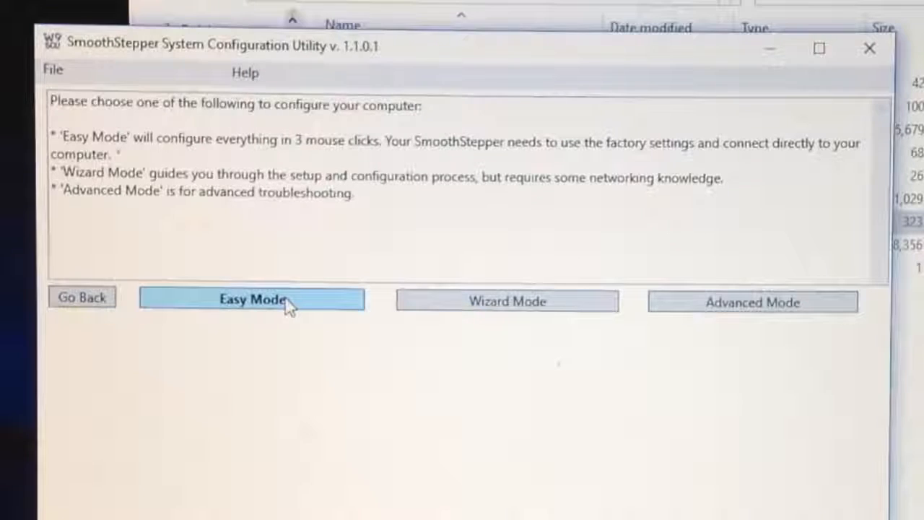
# Step: Enter Easy Mode, refresh the adapter details and pick the SmoothStepper Network 11 adapter
pyautogui.click(287, 306)
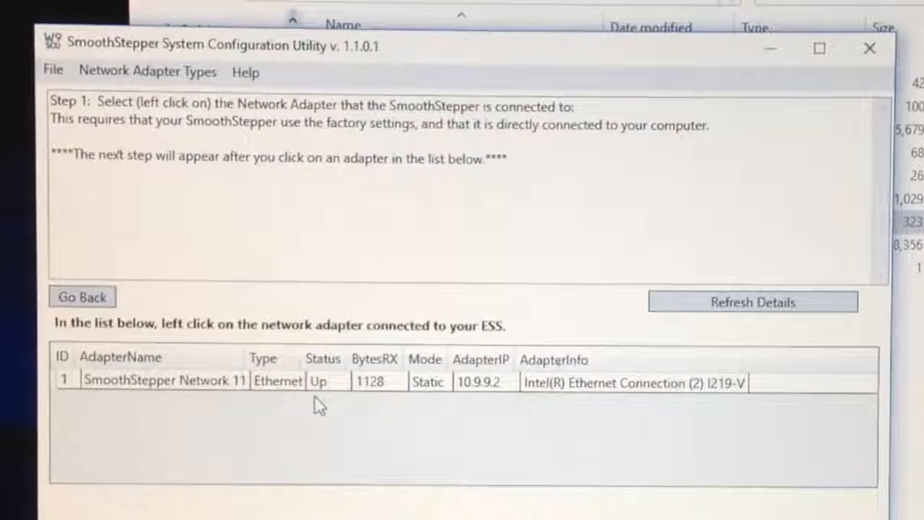
pyautogui.click(779, 317)
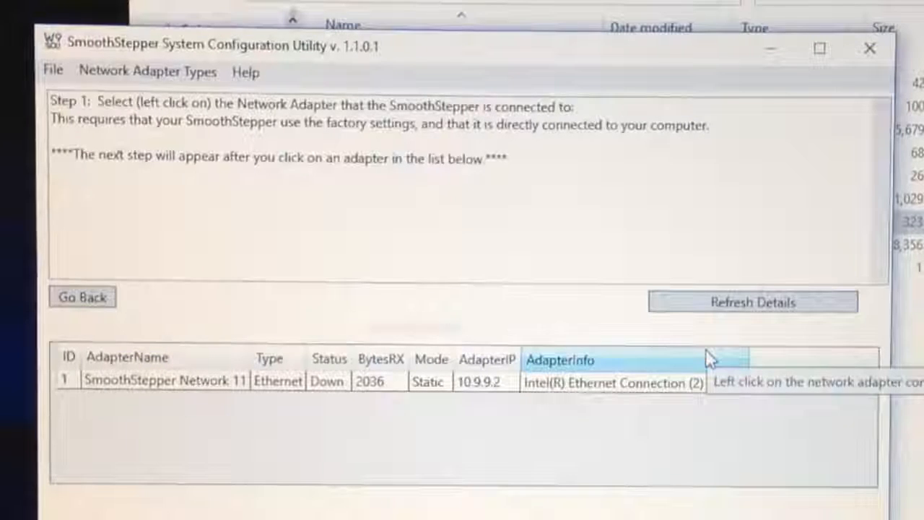
pyautogui.click(750, 314)
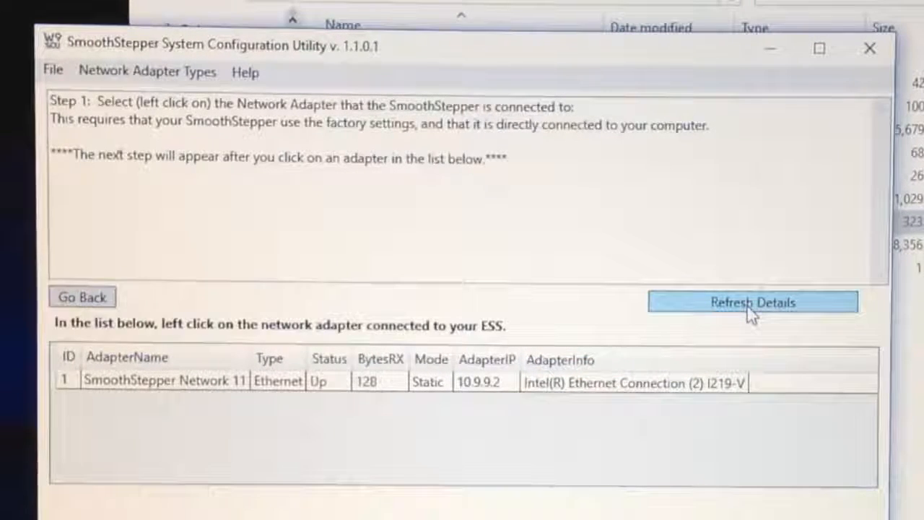
pyautogui.click(107, 383)
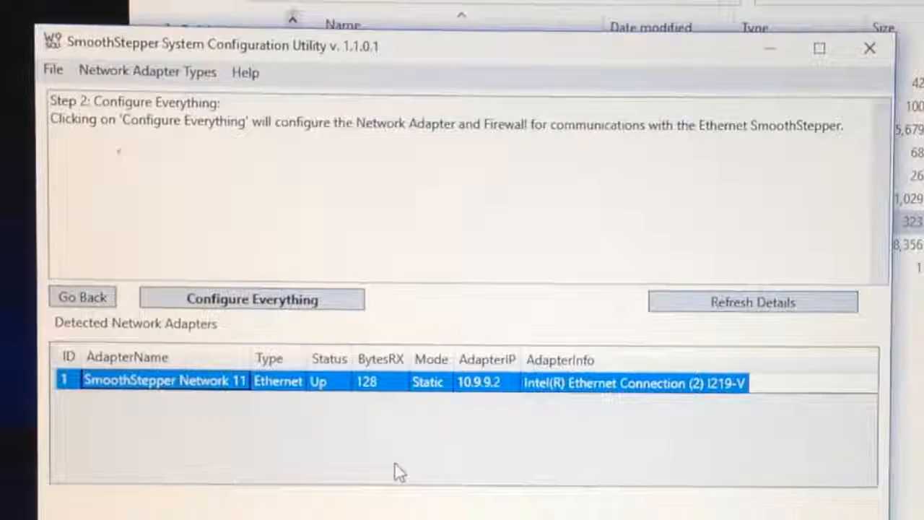
# Step: Configure the adapter and firewall, reaching Step 3 listening for Ethernet SmoothSteppers
pyautogui.click(286, 303)
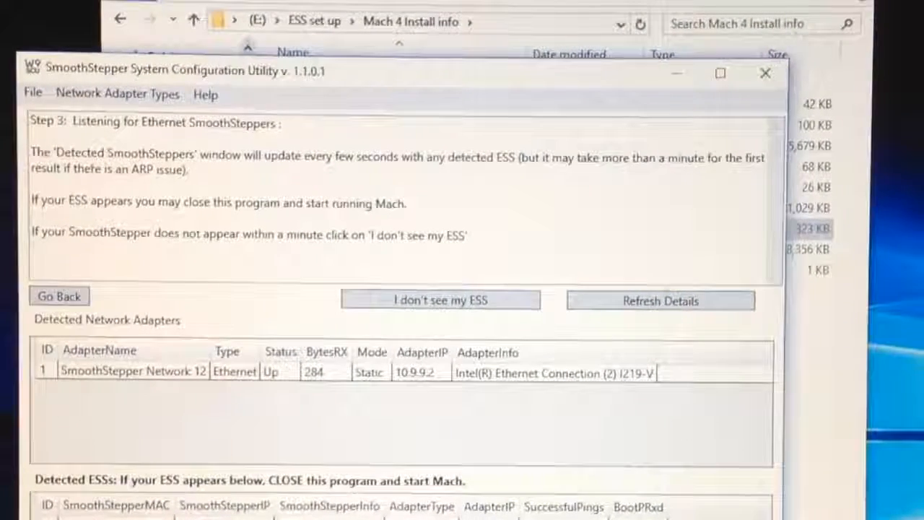
# Step: Close the SCU and browse a second Explorer window to C:\Mach4Hobby\Profiles
pyautogui.click(798, 36)
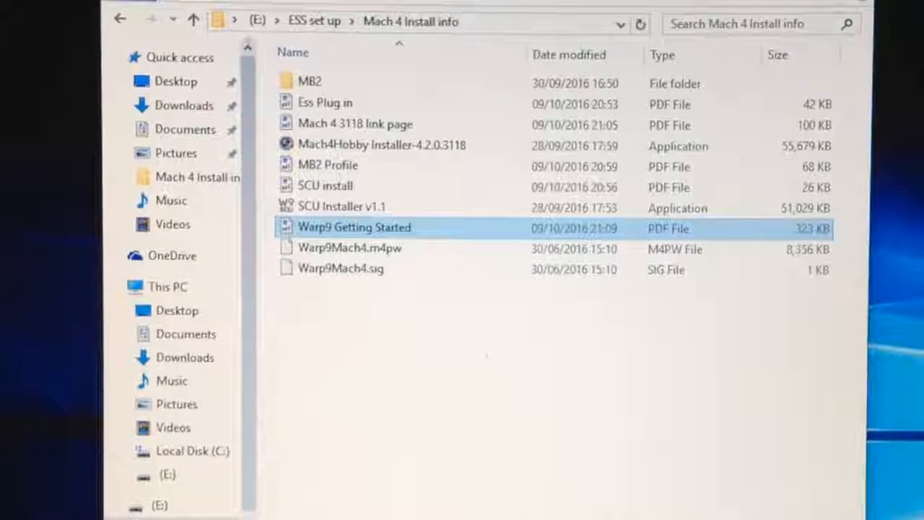
pyautogui.press('super+e')
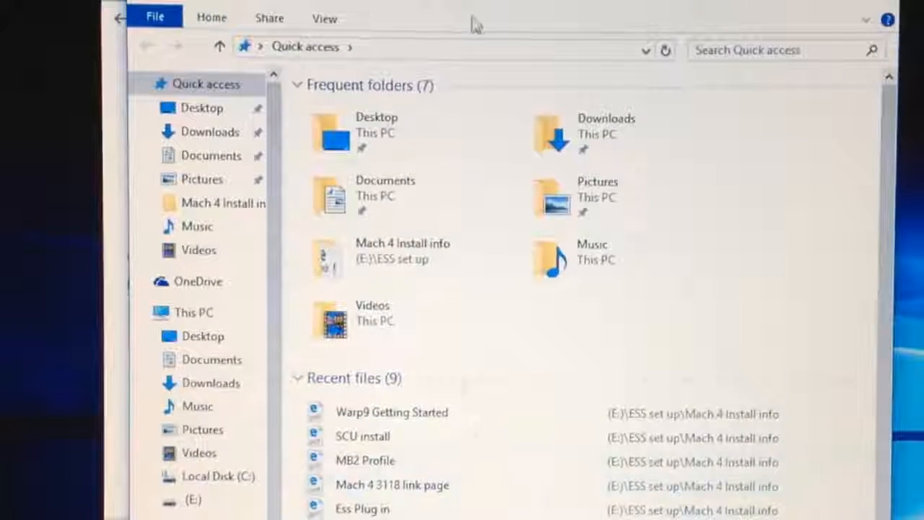
pyautogui.moveTo(197, 406)
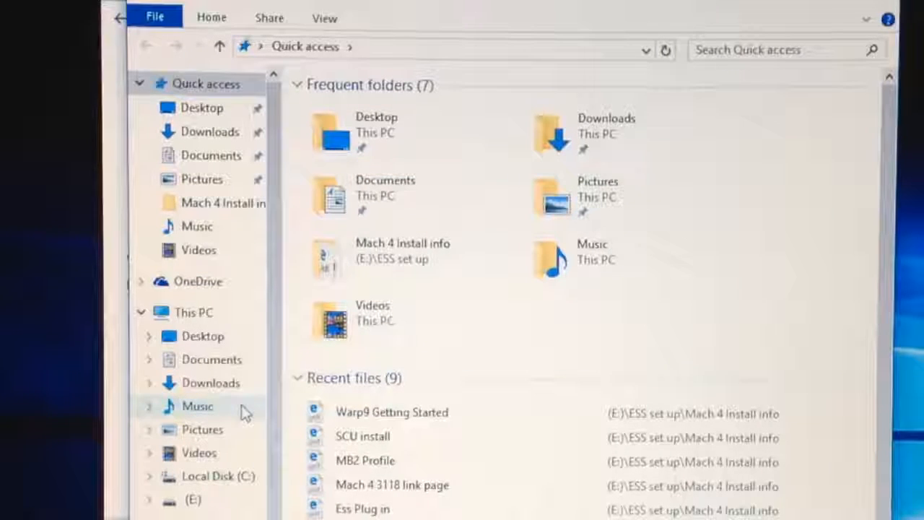
pyautogui.click(219, 477)
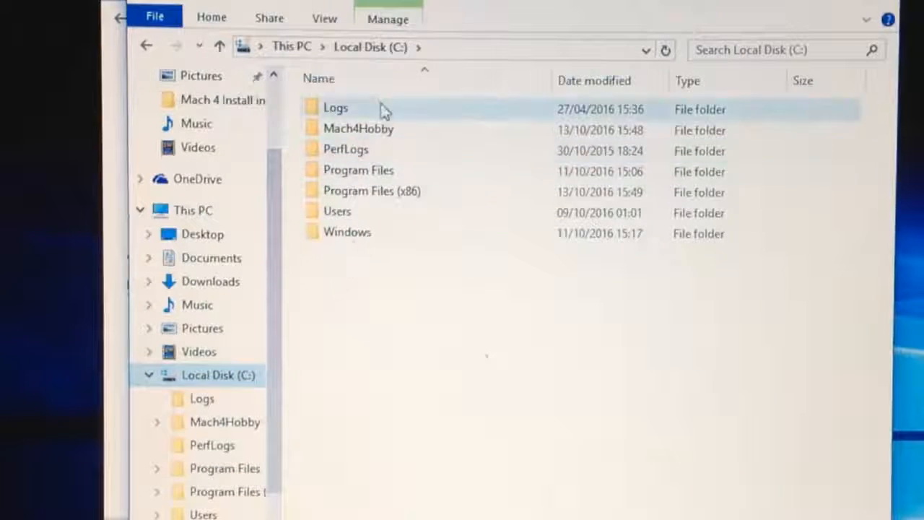
pyautogui.doubleClick(372, 132)
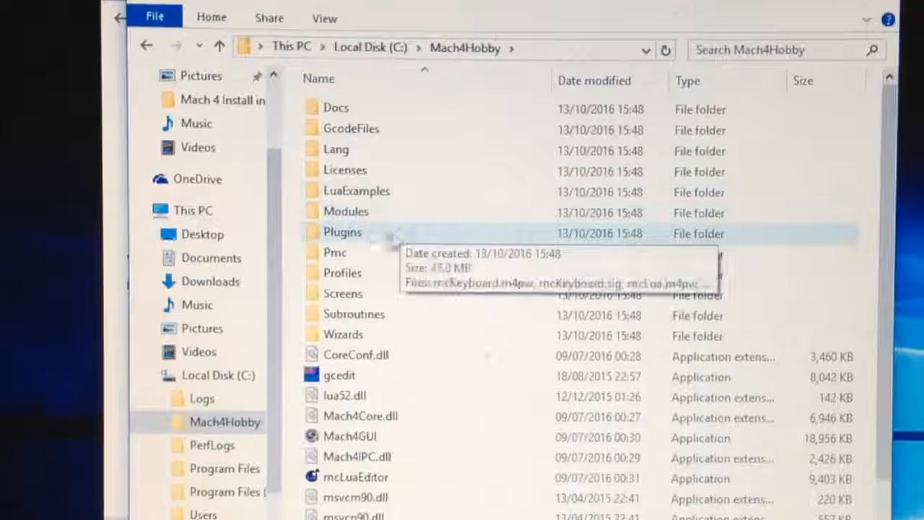
pyautogui.doubleClick(356, 274)
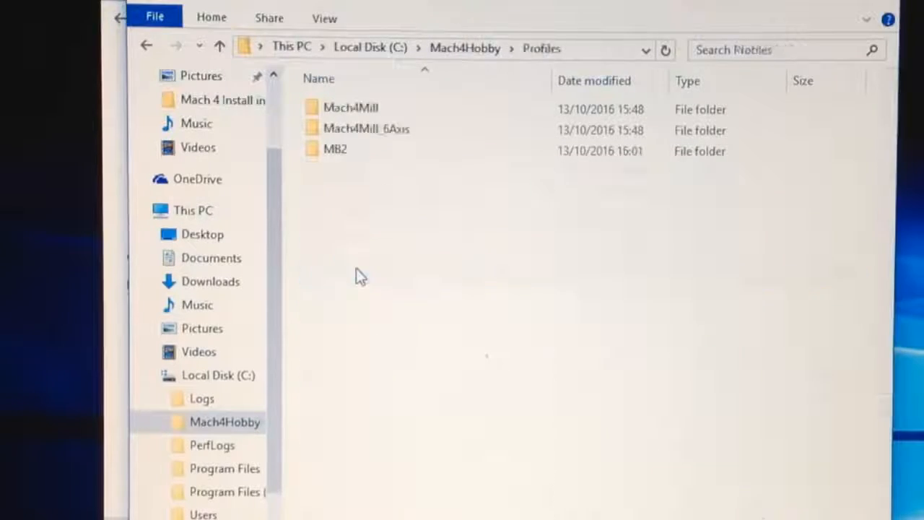
# Step: Copy the MB2 profile folder into Profiles, replacing the existing files
pyautogui.moveTo(598, 16); pyautogui.dragTo(805, 378)
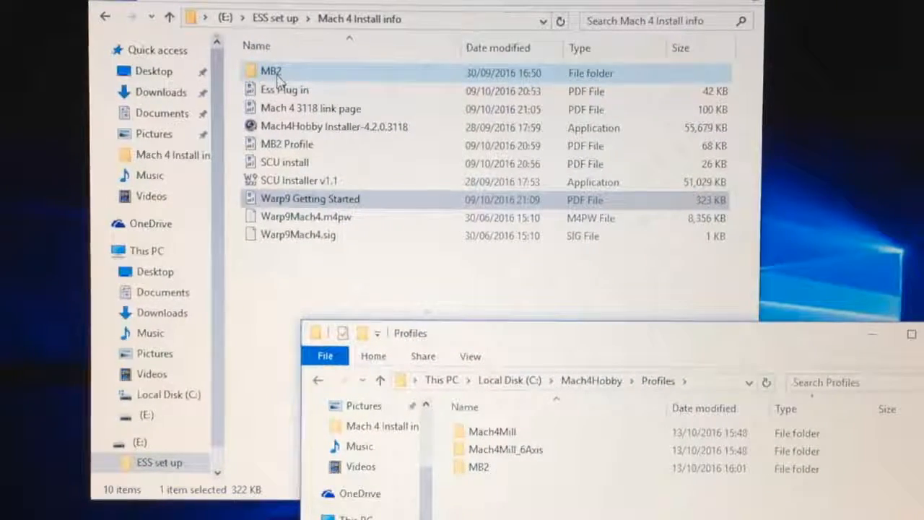
pyautogui.moveTo(278, 80)
pyautogui.mouseDown()
pyautogui.moveTo(383, 145)
pyautogui.moveTo(498, 491)
pyautogui.mouseUp()
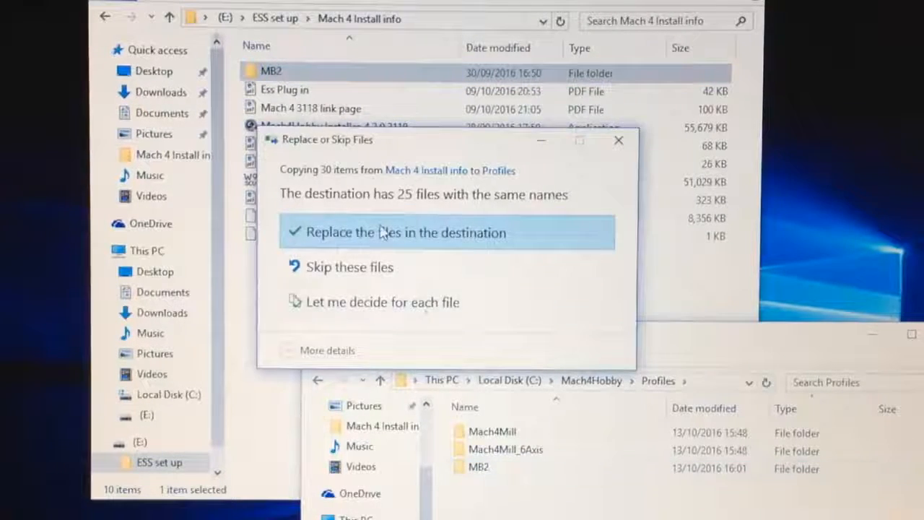
pyautogui.click(619, 140)
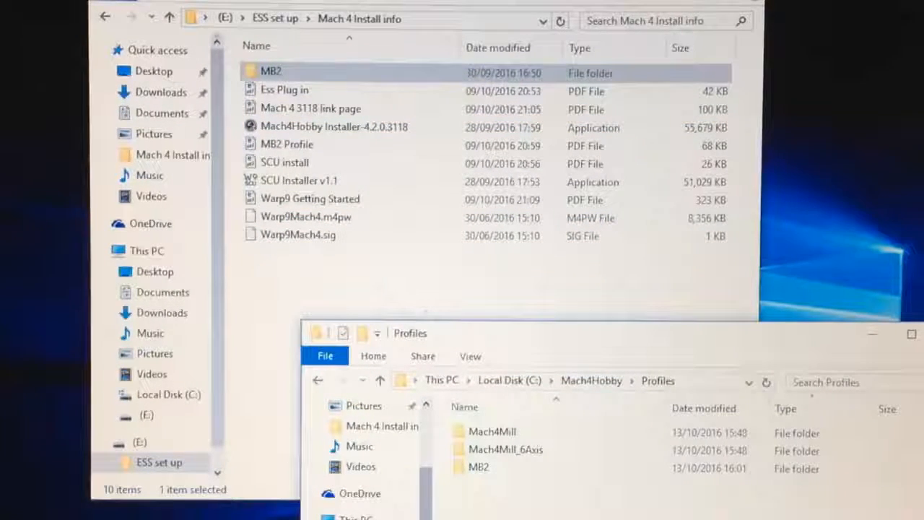
pyautogui.scroll(-2, 368, 455)
pyautogui.scroll(-2, 368, 455)
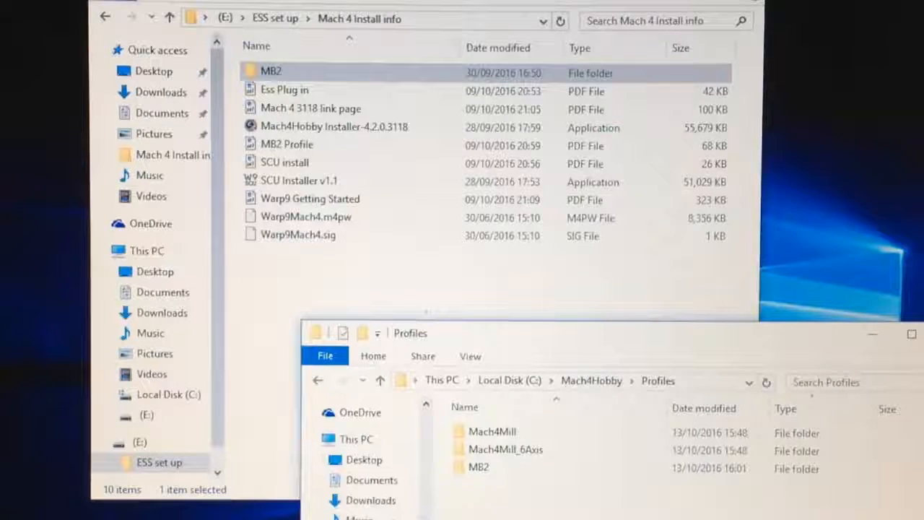
# Step: Go to C:\Mach4Hobby\Plugins and select Warp9Mach4.m4pw and Warp9Mach4.sig in the install folder
pyautogui.hotkey('alt', 'Up')
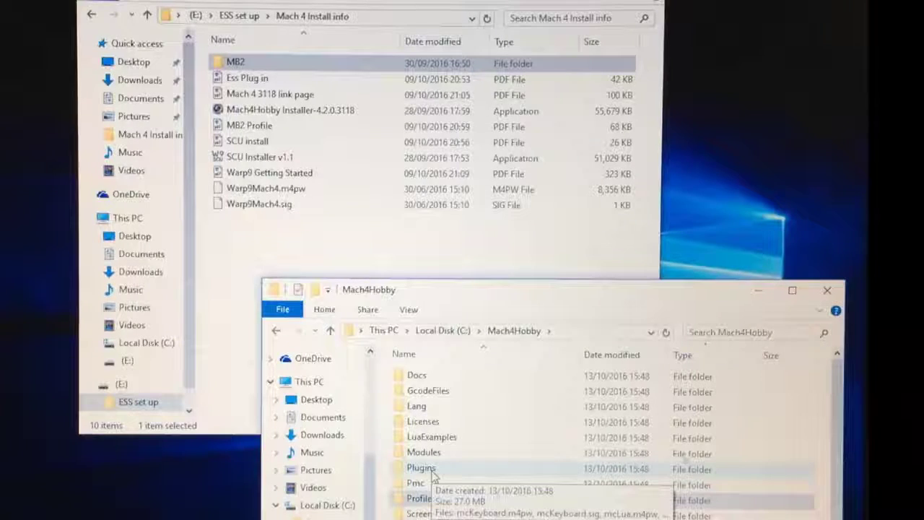
pyautogui.doubleClick(421, 468)
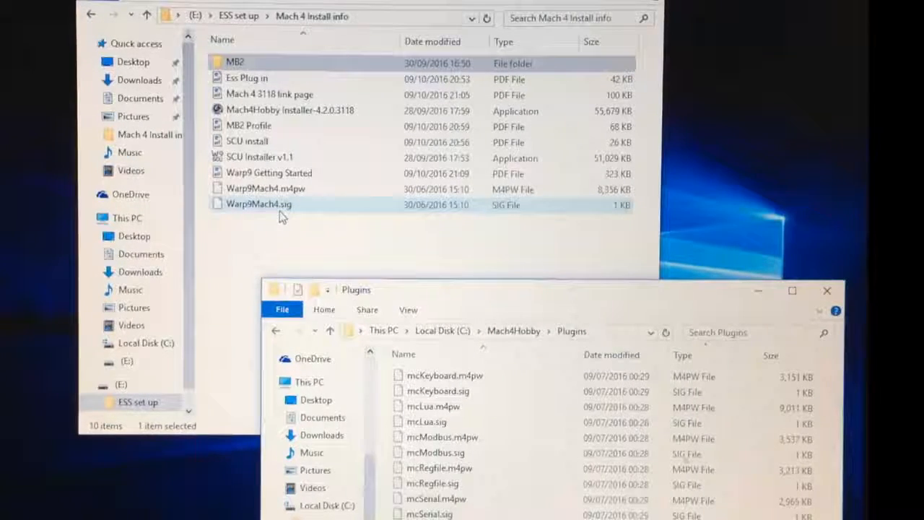
pyautogui.click(280, 209)
pyautogui.keyDown('shift'); pyautogui.click(293, 191); pyautogui.keyUp('shift')
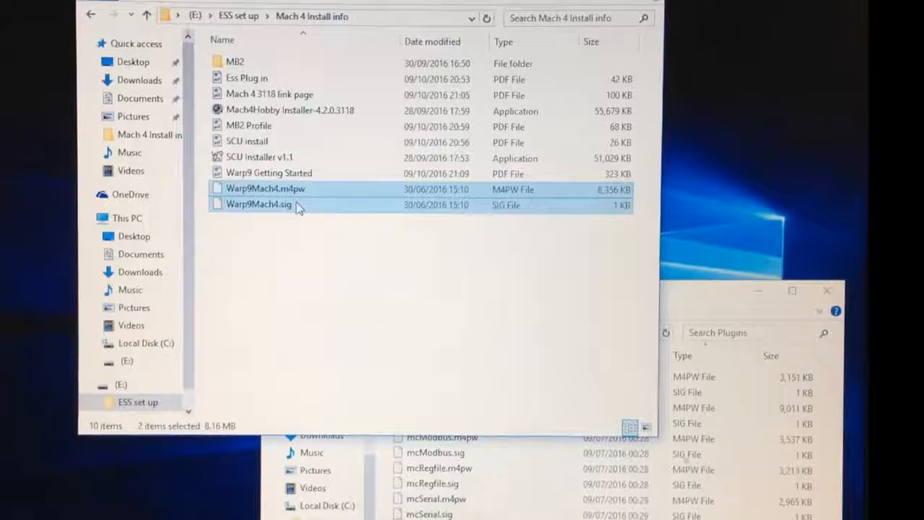
pyautogui.hotkey('alt', 'Tab')
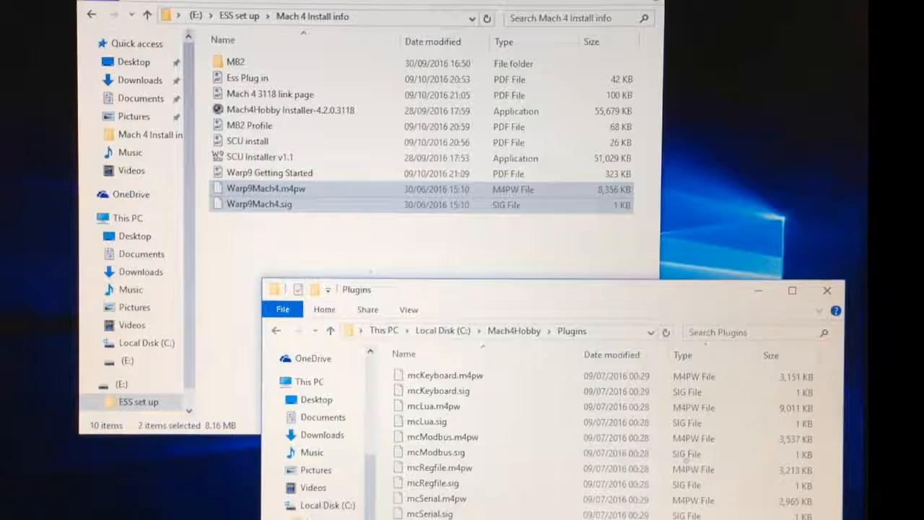
# Step: Clear away both folder windows and move the Mach4 Loader shortcut lower on the desktop
pyautogui.click(600, 2)
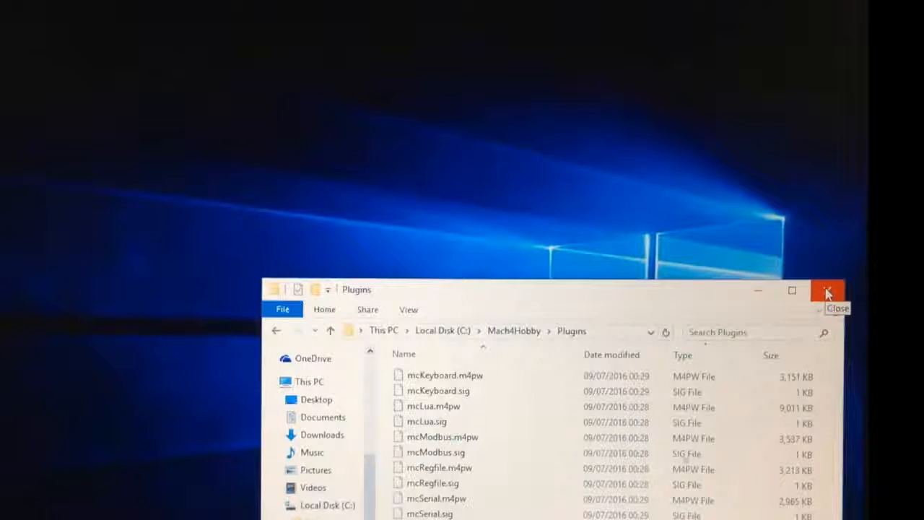
pyautogui.click(827, 292)
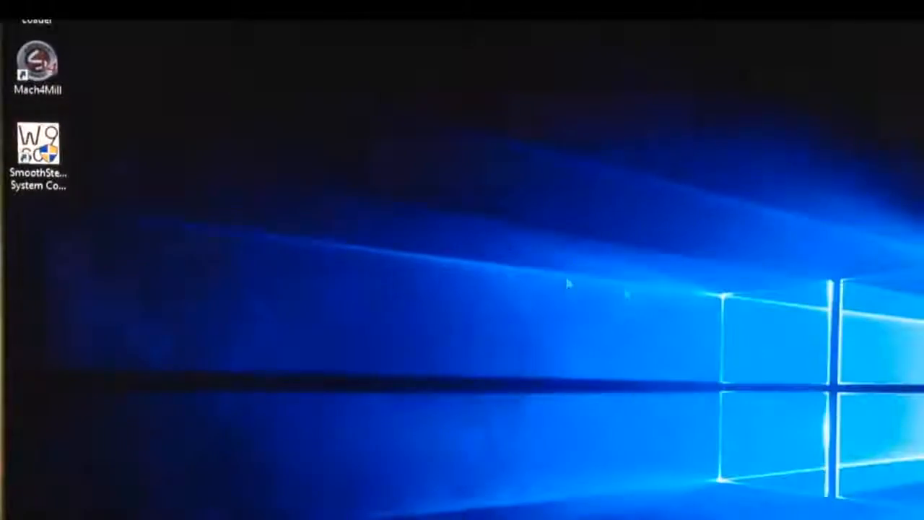
pyautogui.moveTo(37, 62)
pyautogui.mouseDown()
pyautogui.moveTo(200, 368)
pyautogui.moveTo(105, 432)
pyautogui.mouseUp()
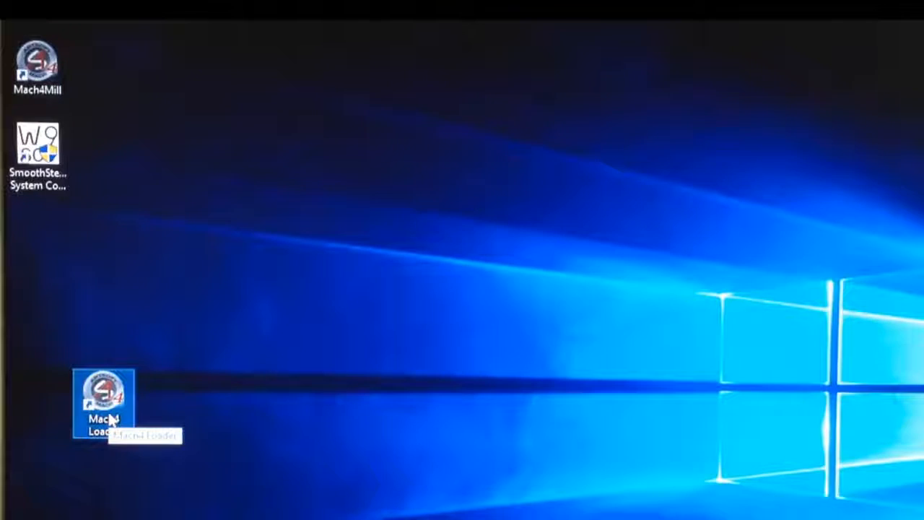
# Step: Launch Mach4 Loader and pick the MB2 profile in the Select Profile list
pyautogui.doubleClick(110, 421)
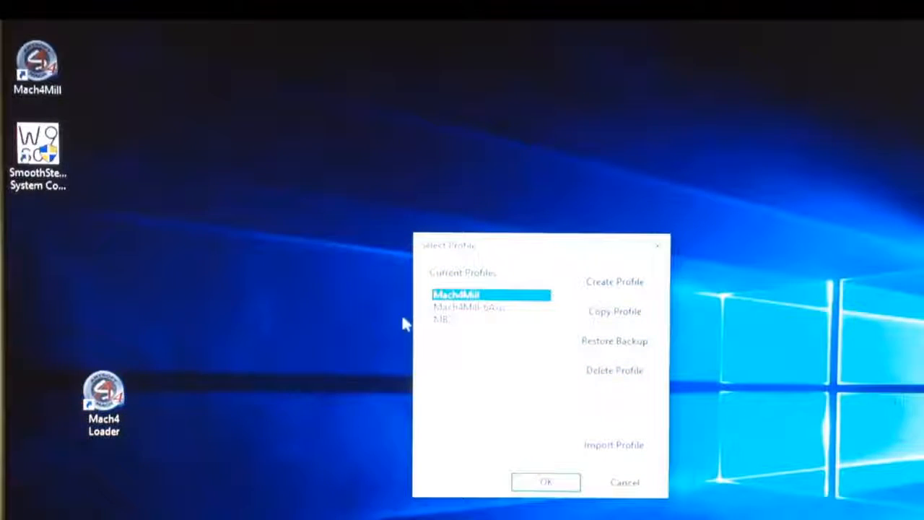
pyautogui.click(453, 321)
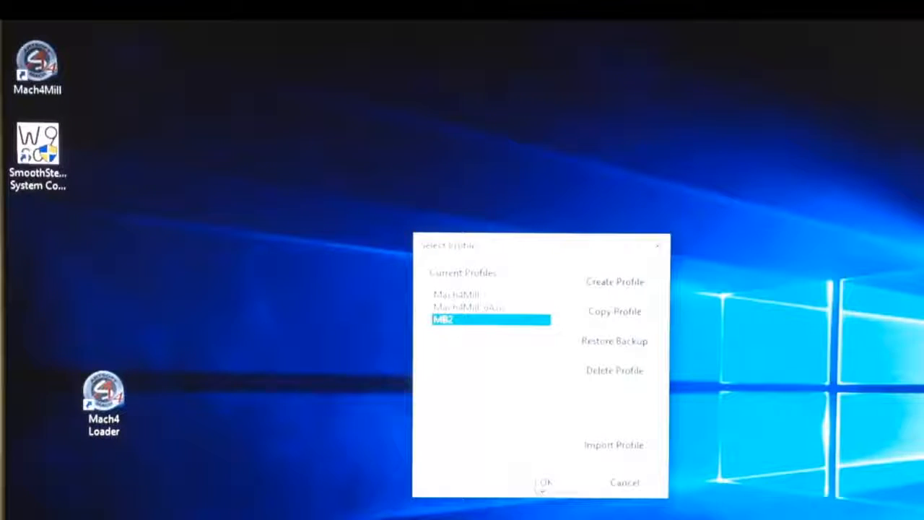
# Step: Load Mach4 with the MB2 profile and bring up the Configure menu's plugin list
pyautogui.click(540, 484)
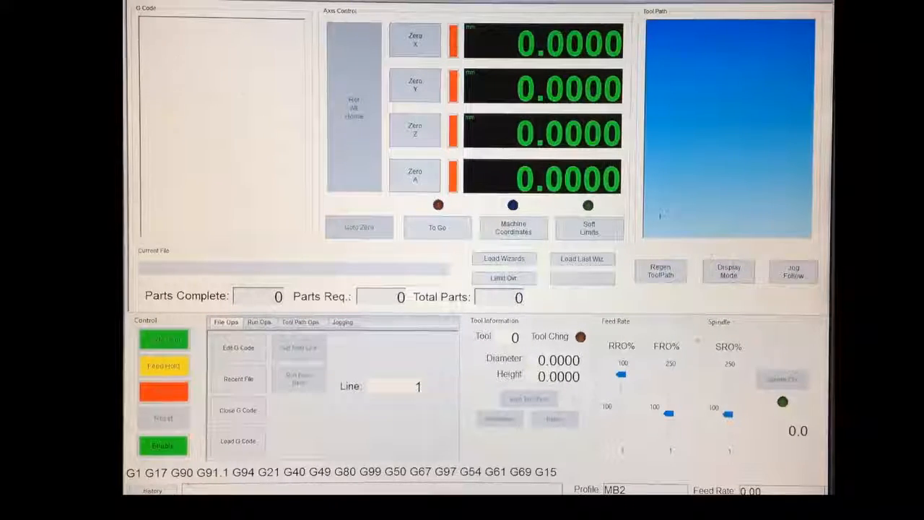
pyautogui.click(190, 0)
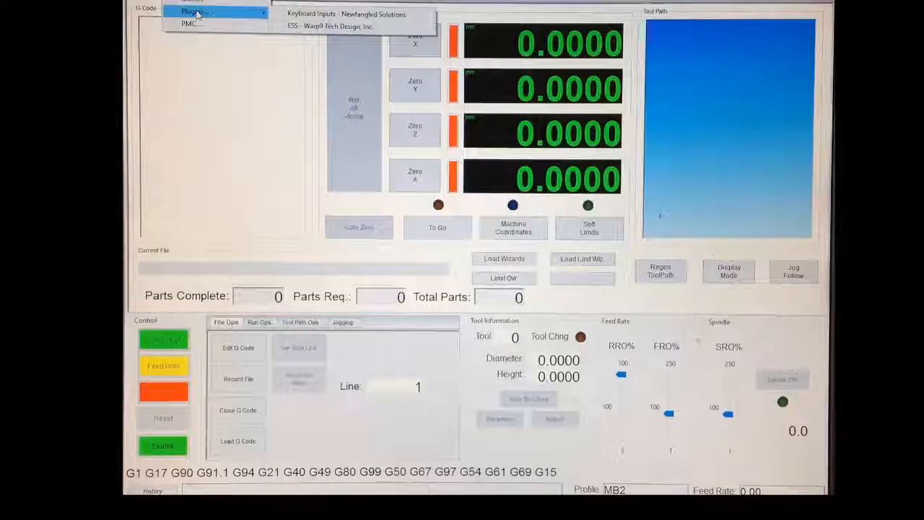
pyautogui.moveTo(195, 12)
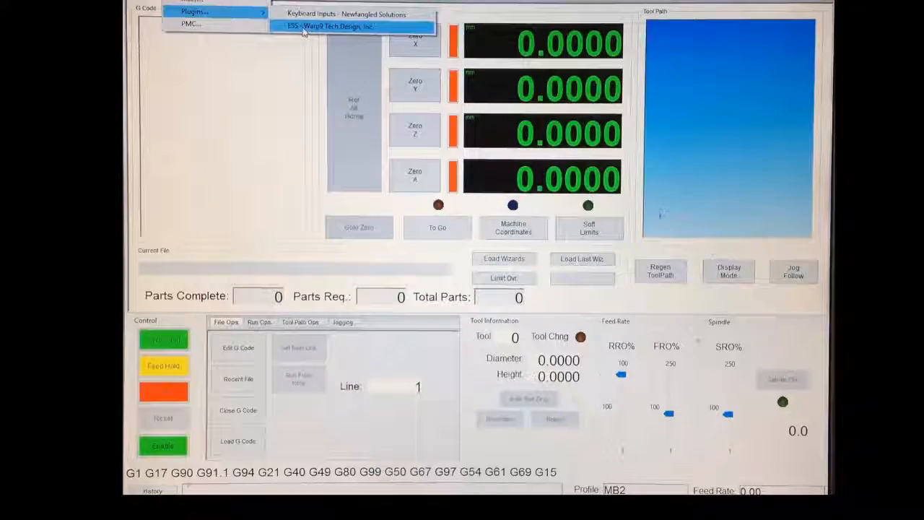
# Step: Review the ESS plugin's General, Pins Config and Motors settings unchanged, returning to the setup guidelines
pyautogui.click(304, 28)
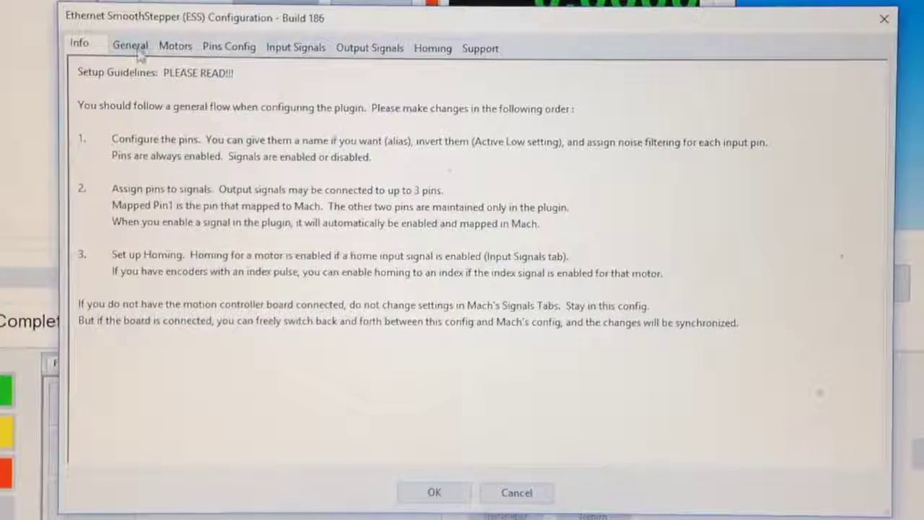
pyautogui.click(140, 52)
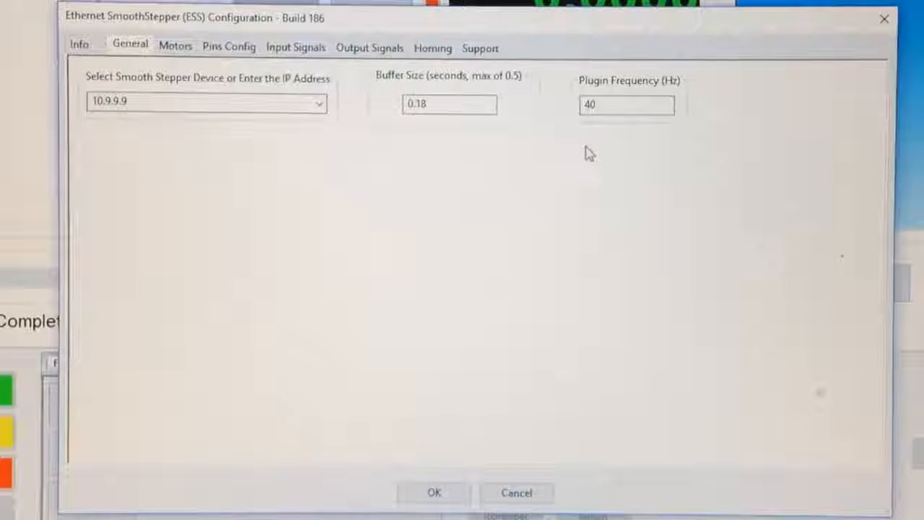
pyautogui.click(408, 105)
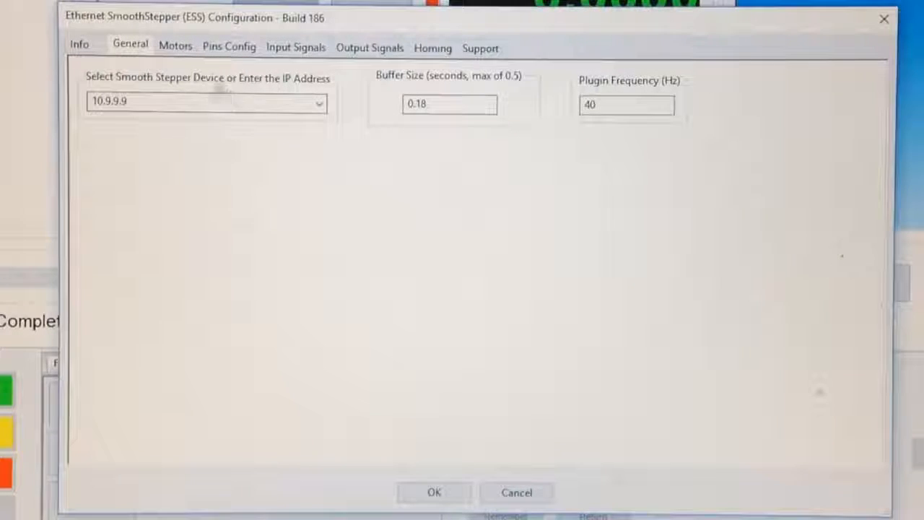
pyautogui.click(187, 50)
pyautogui.click(225, 49)
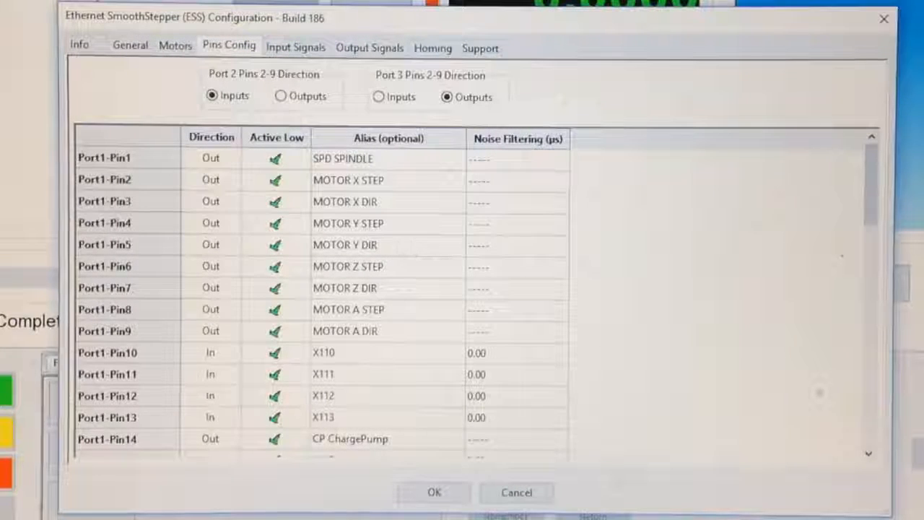
pyautogui.click(177, 47)
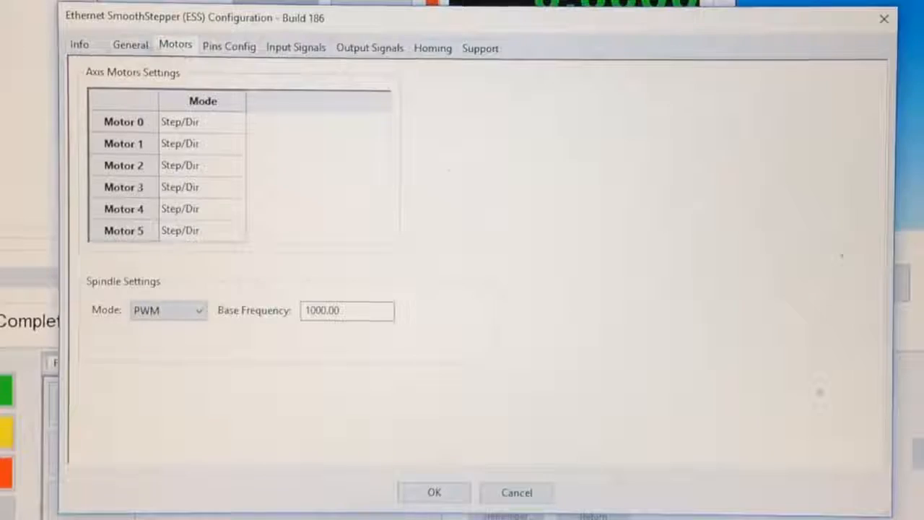
pyautogui.click(80, 45)
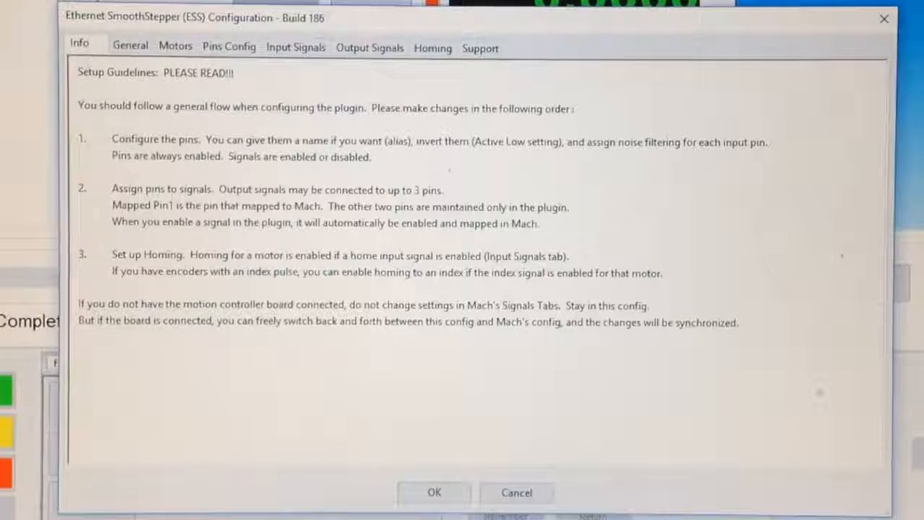
# Step: Close the ESS dialog and confirm ESS - Warp9 Tech Design is enabled in the Mach configuration's Plugins list
pyautogui.click(452, 492)
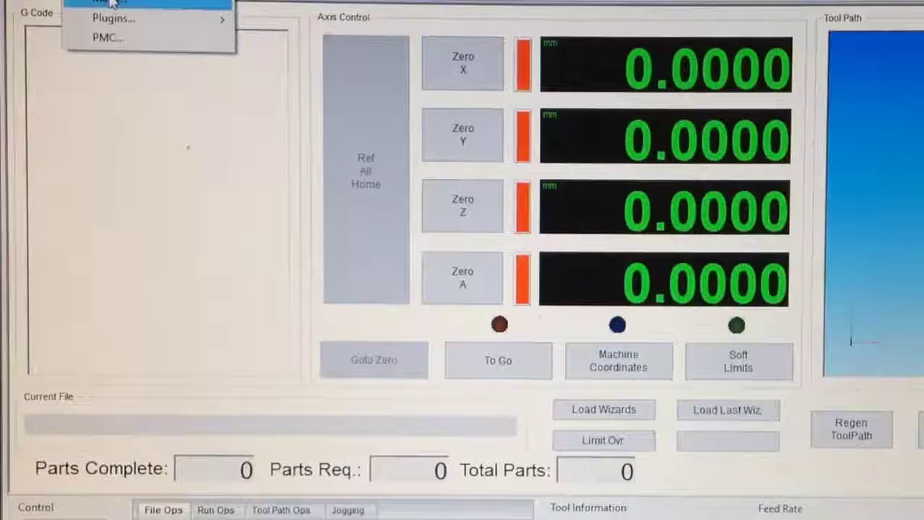
pyautogui.click(112, 2)
pyautogui.click(306, 143)
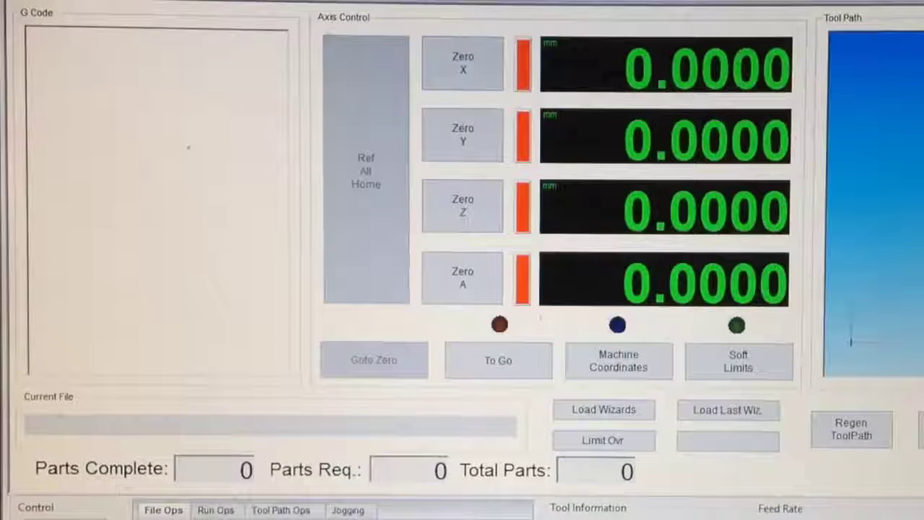
# Step: Exit Mach4 via File > Exit and confirm, so it can be relaunched
pyautogui.hotkey('alt', 'f')
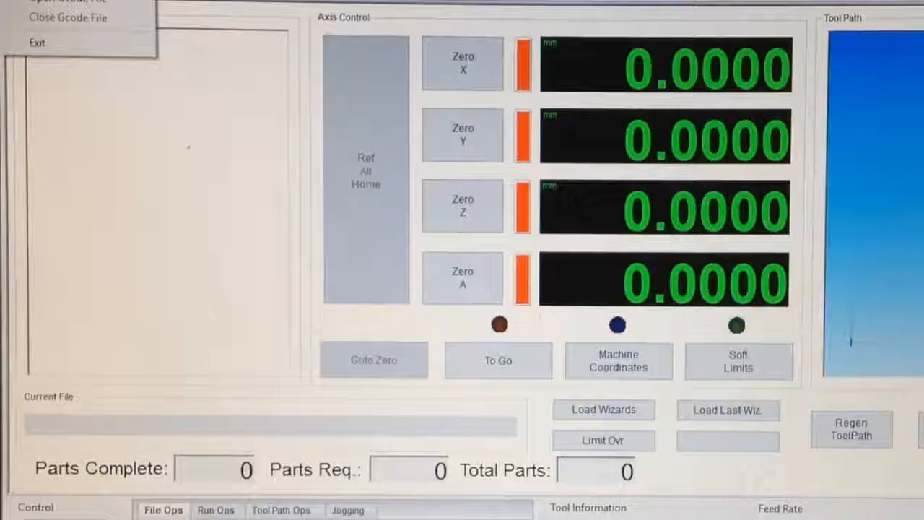
pyautogui.click(37, 43)
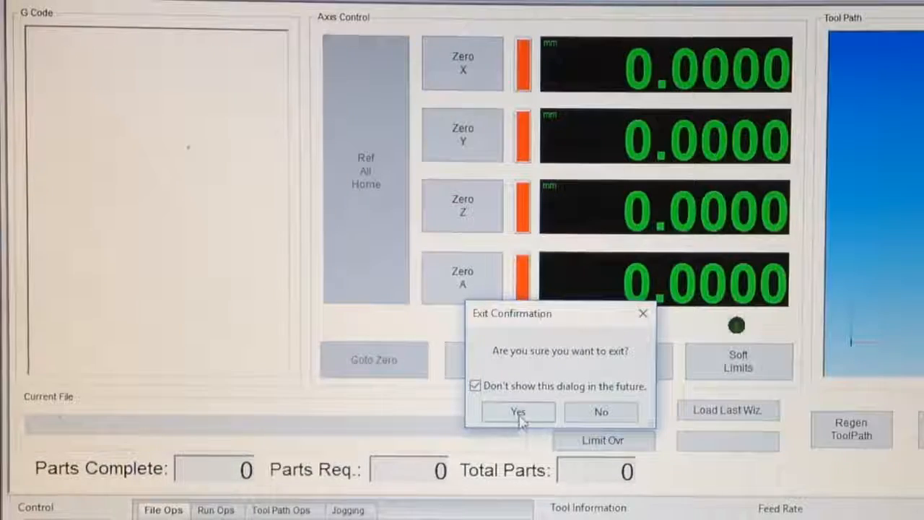
pyautogui.click(518, 413)
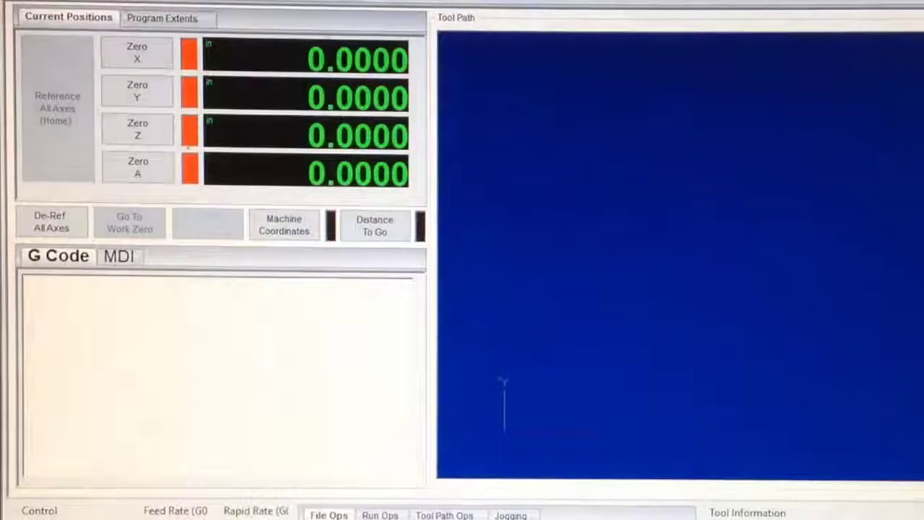
# Step: Enable the ESS - Warp9 Tech Design plugin in Mach configuration and accept the restart notice
pyautogui.click(132, 0)
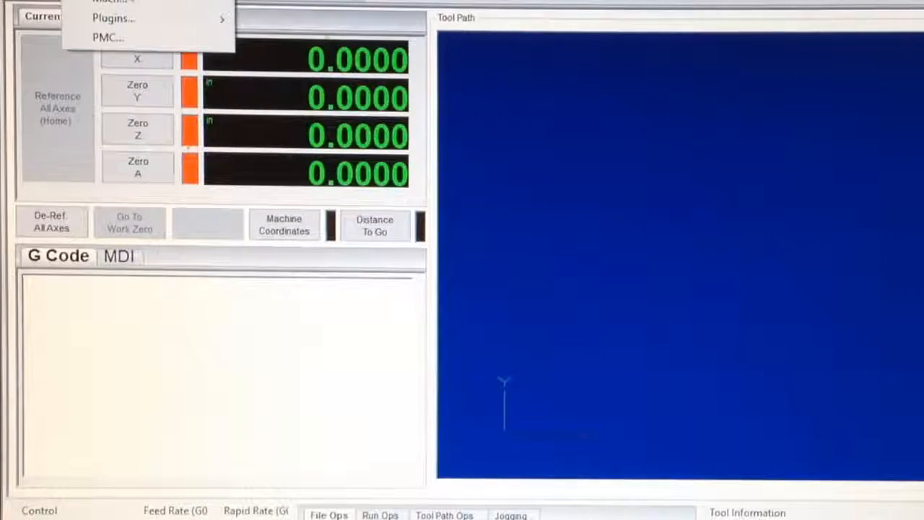
pyautogui.click(132, 2)
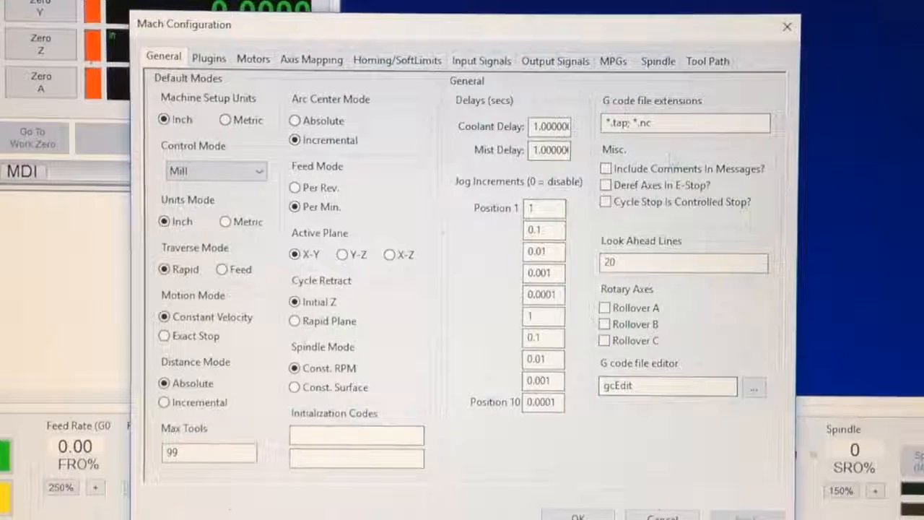
pyautogui.click(208, 59)
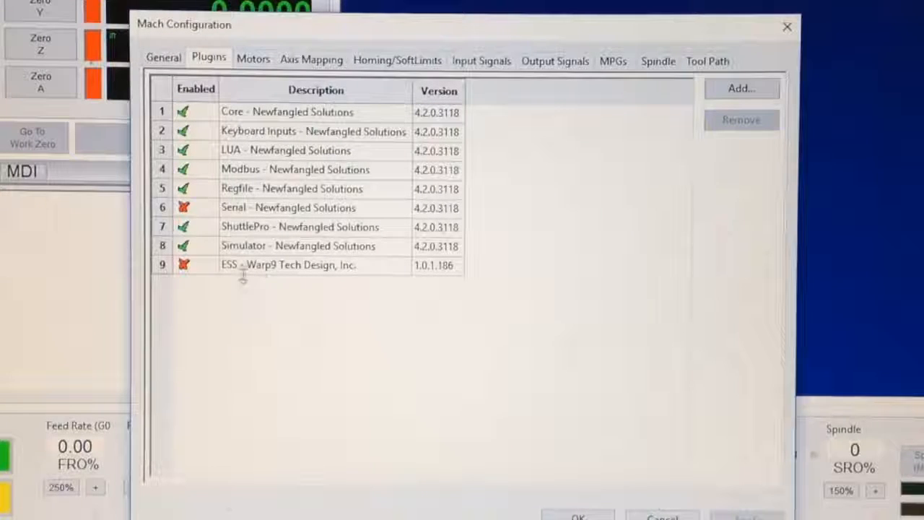
pyautogui.click(195, 268)
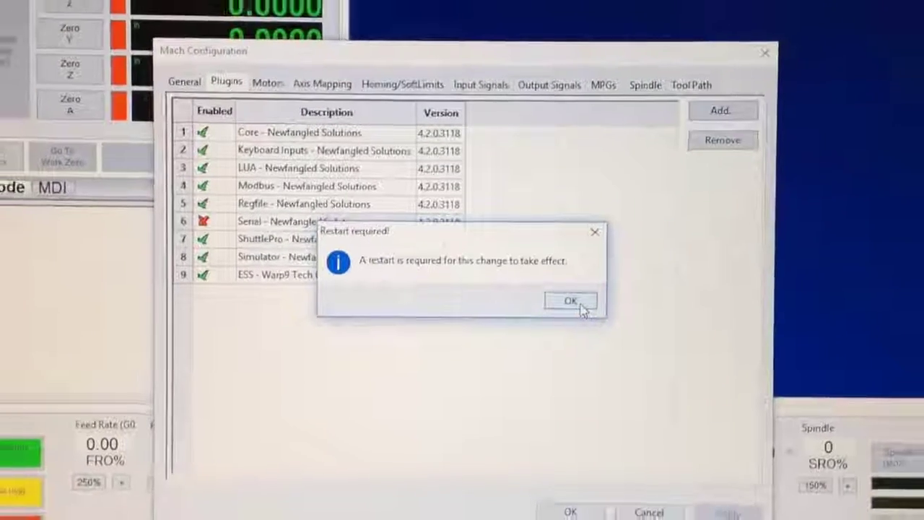
pyautogui.click(589, 297)
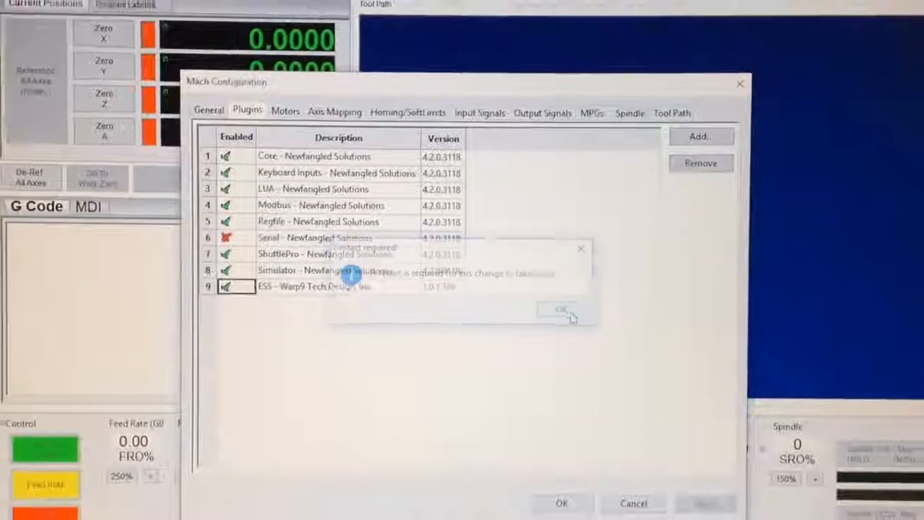
pyautogui.click(580, 506)
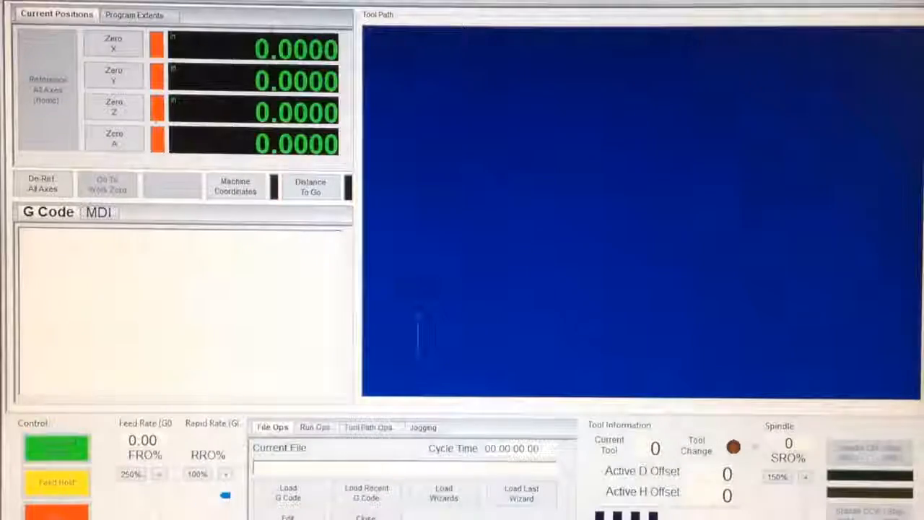
# Step: Exit Mach4, relaunch Mach4 Loader and start the third profile in the Select Profile list
pyautogui.click(32, 3)
pyautogui.click(32, 51)
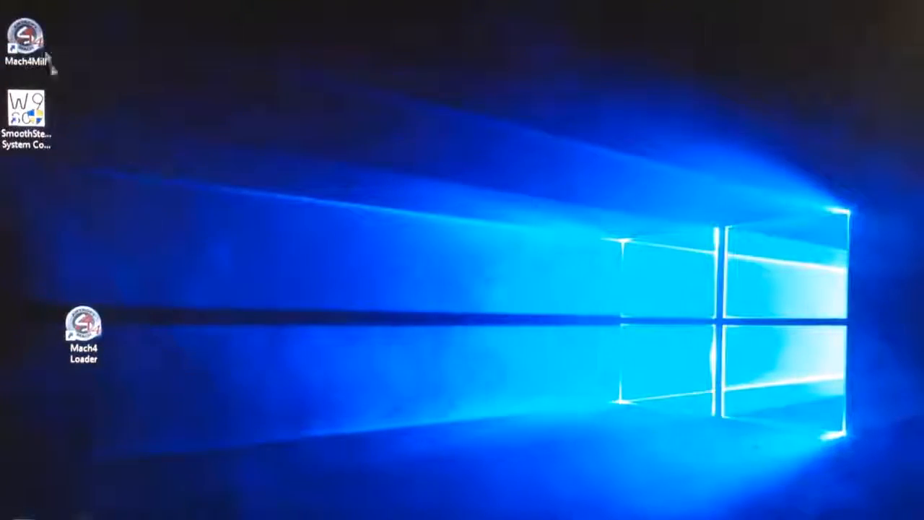
pyautogui.doubleClick(78, 339)
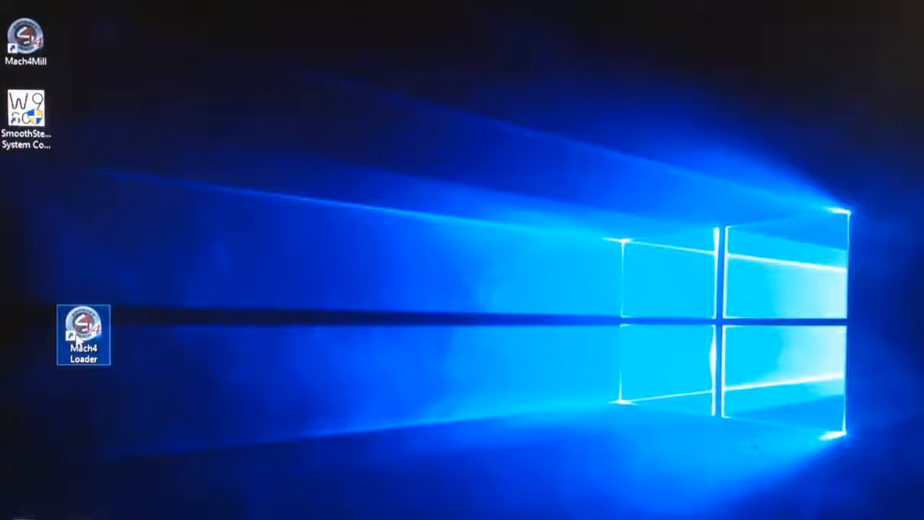
pyautogui.press('Down')
pyautogui.press('Down')
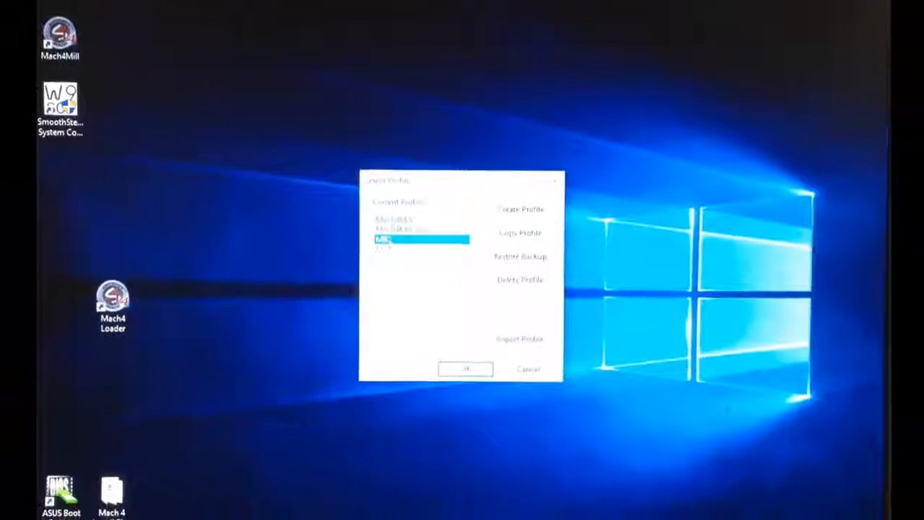
pyautogui.click(466, 368)
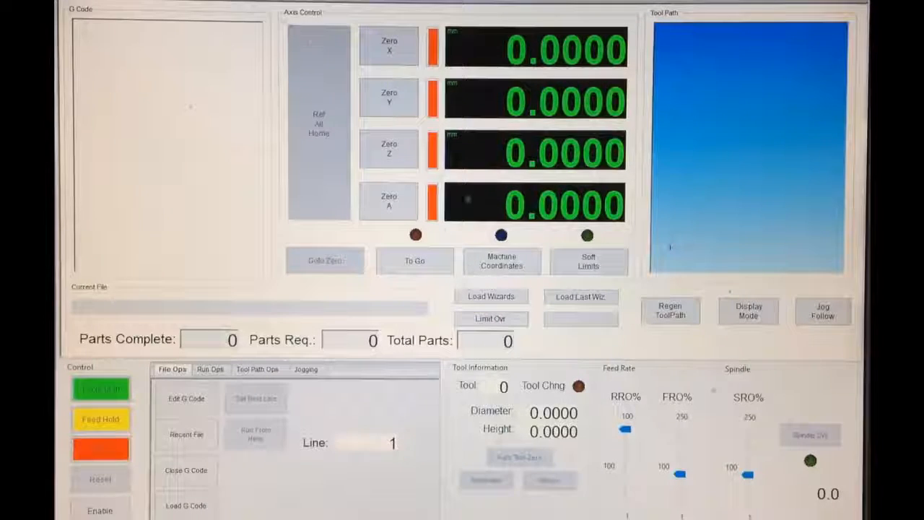
# Step: Enable the machine and load roadrunner.tap from the GcodeFiles folder
pyautogui.click(101, 511)
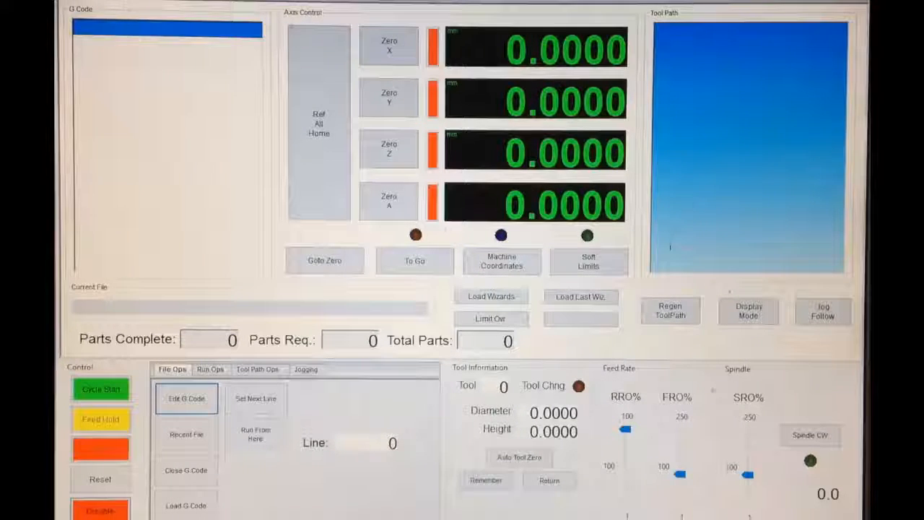
pyautogui.hotkey('alt', 'f')
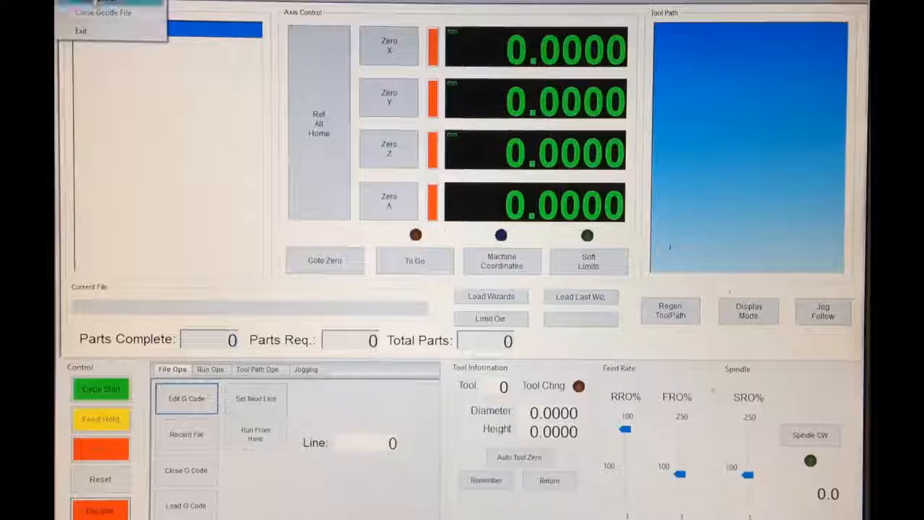
pyautogui.click(101, 2)
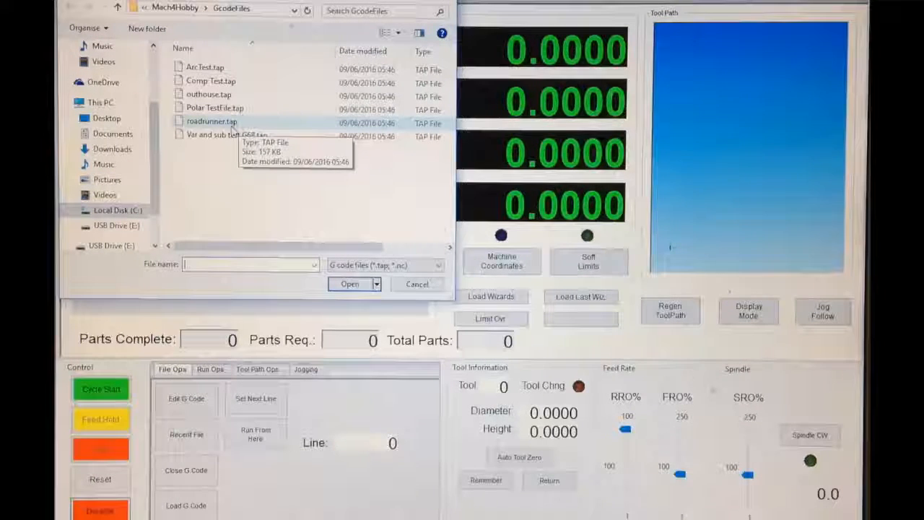
pyautogui.doubleClick(233, 125)
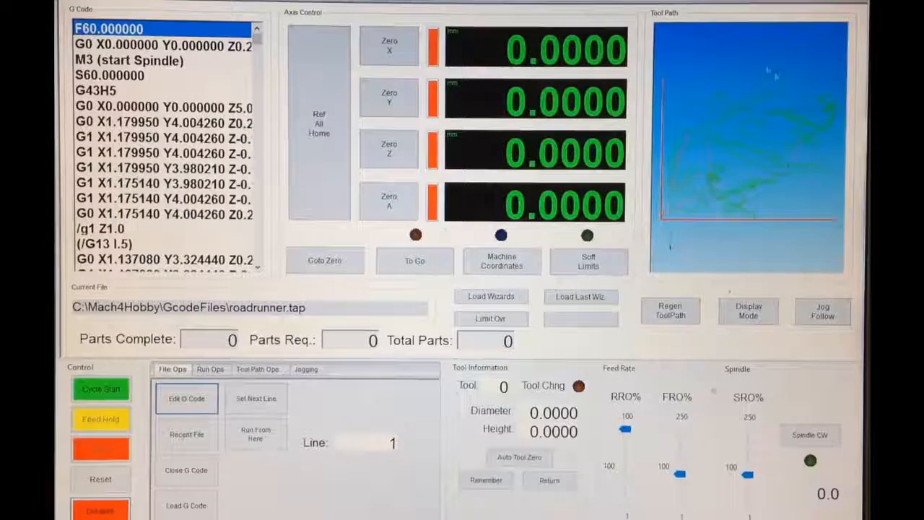
# Step: Run the roadrunner program with Cycle Start and stop it partway, around line 201
pyautogui.click(111, 400)
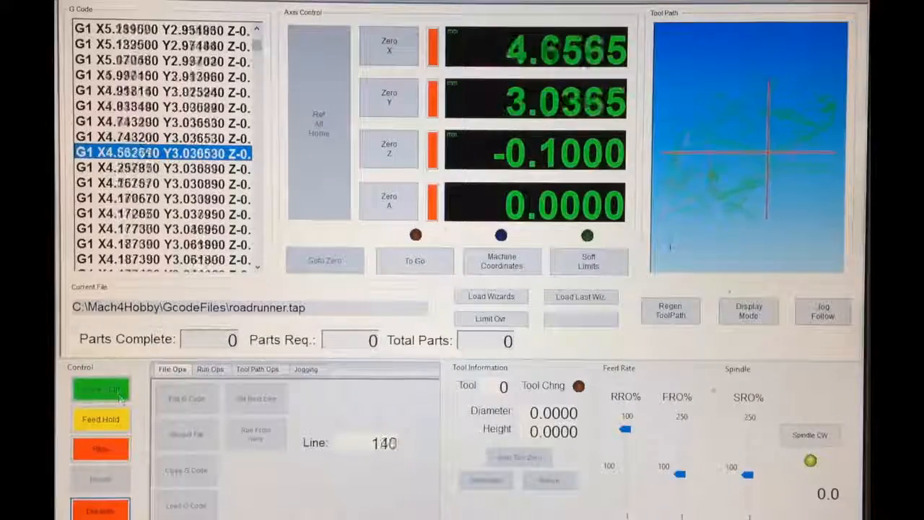
pyautogui.click(101, 448)
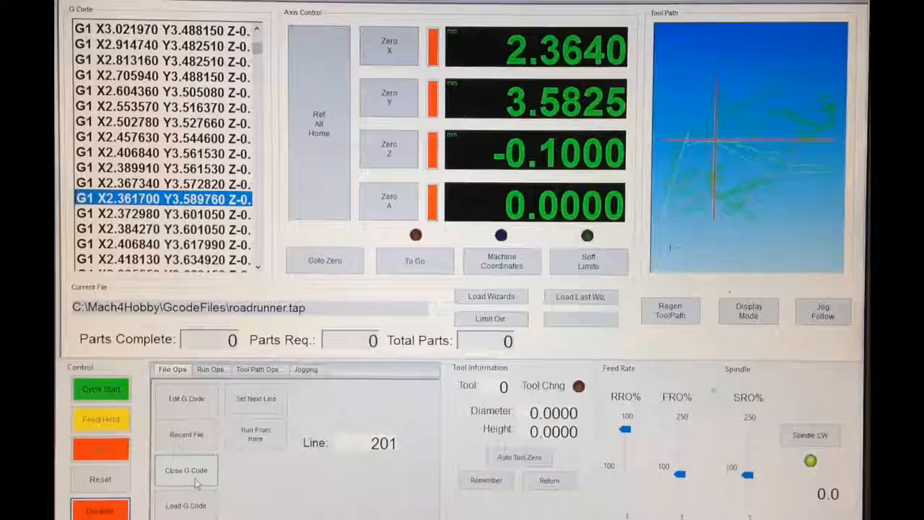
# Step: Close the G-code file, disable the machine and bring up the Control configuration settings
pyautogui.click(186, 470)
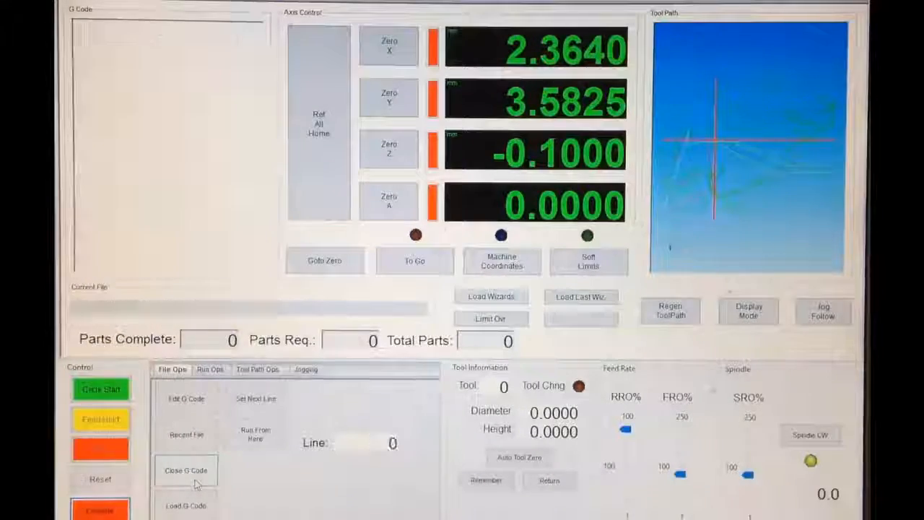
pyautogui.click(130, 2)
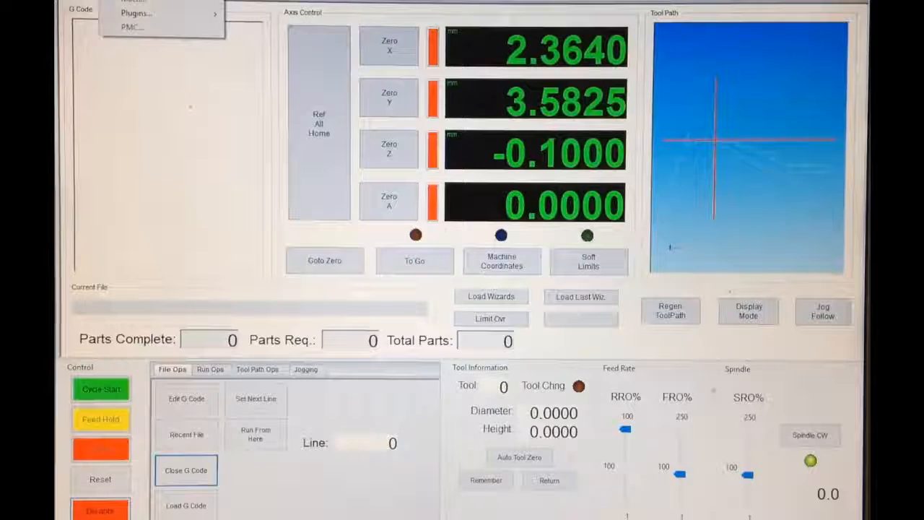
pyautogui.moveTo(135, 13)
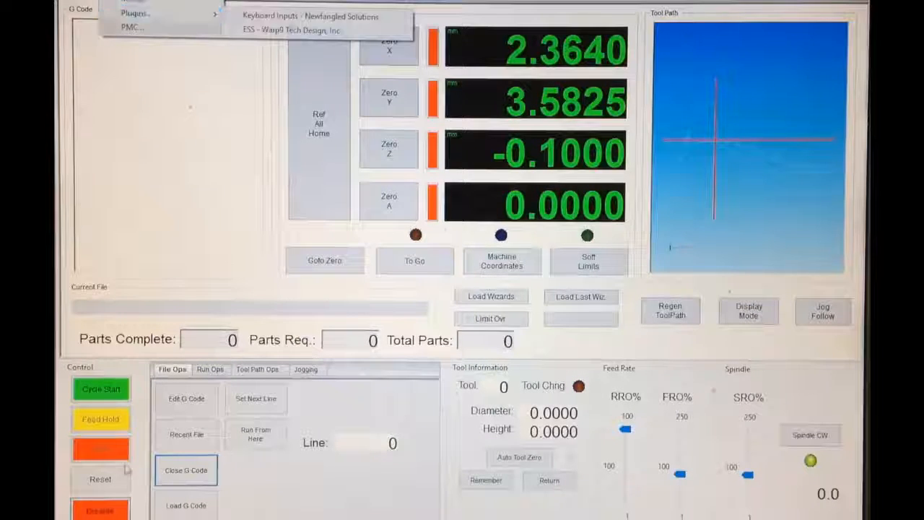
pyautogui.click(102, 509)
pyautogui.click(130, 2)
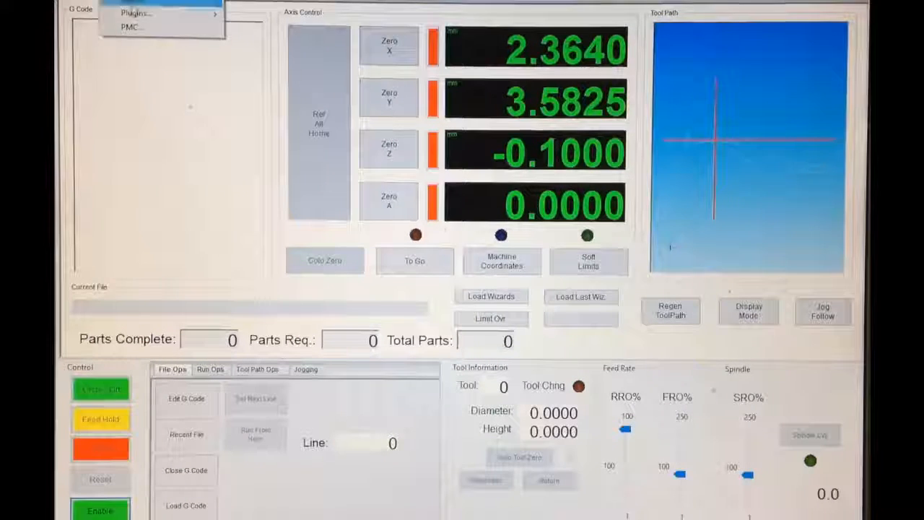
pyautogui.click(133, 1)
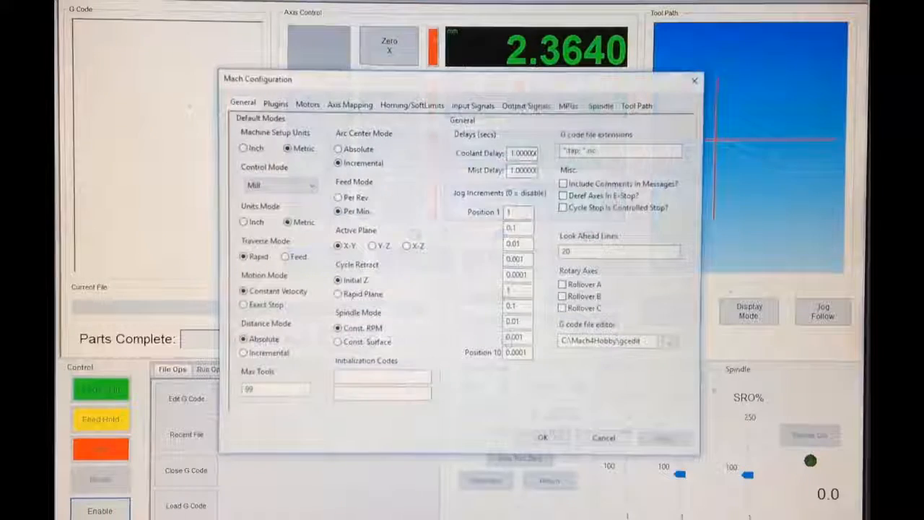
# Step: Review Motor0 tuning, axis mapping, homing/soft limits, output signals and MPGs, ending on the input signal mappings
pyautogui.click(309, 105)
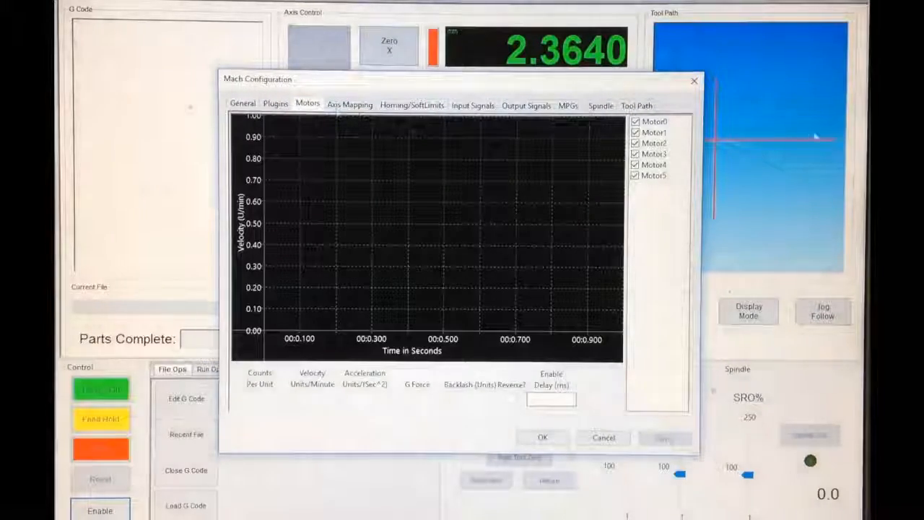
pyautogui.click(655, 121)
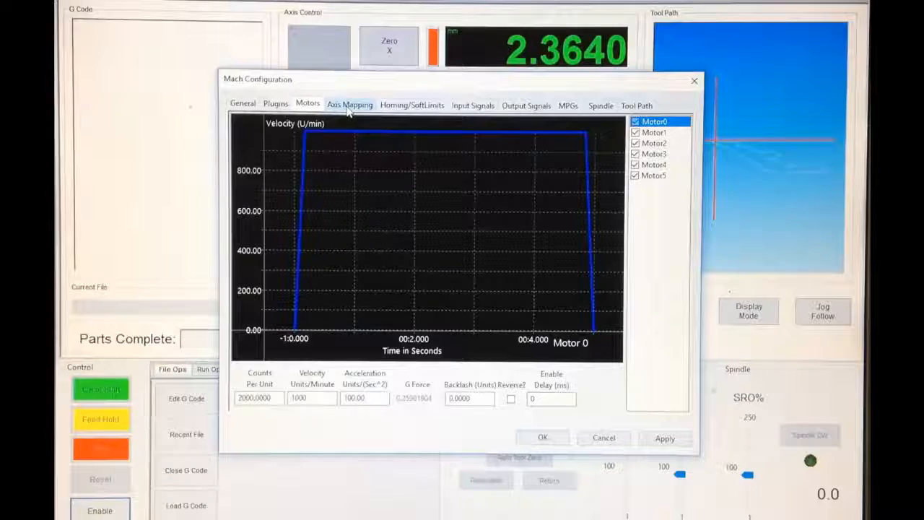
pyautogui.click(350, 107)
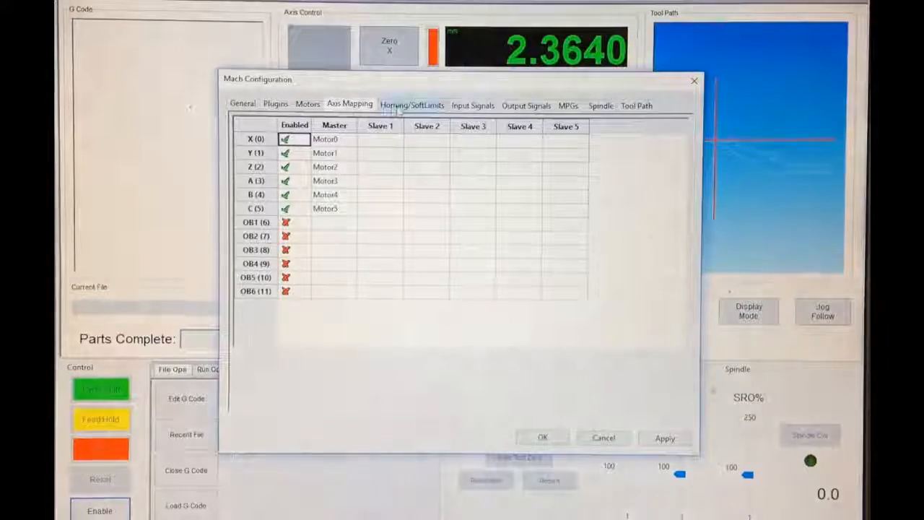
pyautogui.click(408, 106)
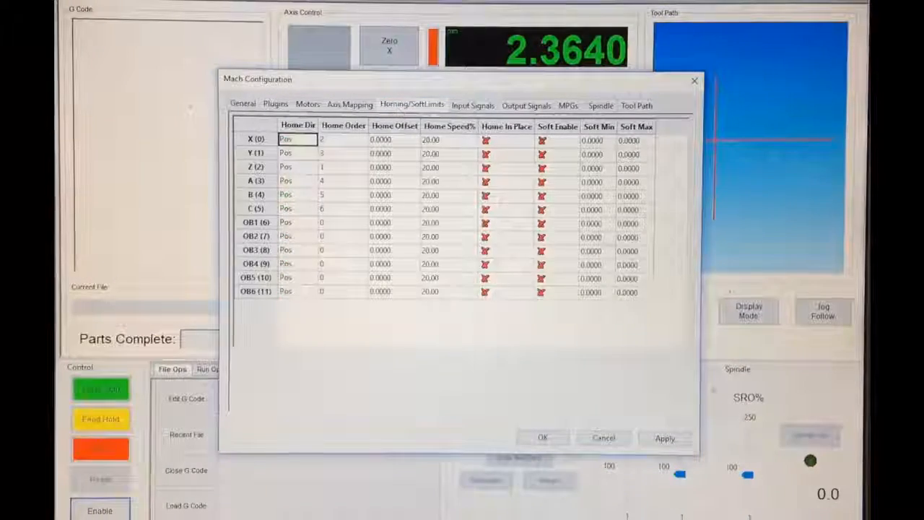
pyautogui.click(473, 106)
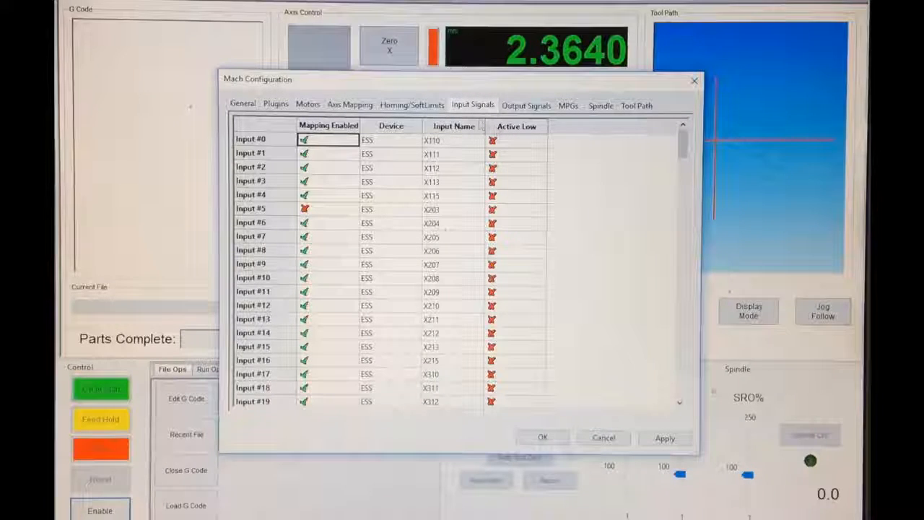
pyautogui.click(521, 107)
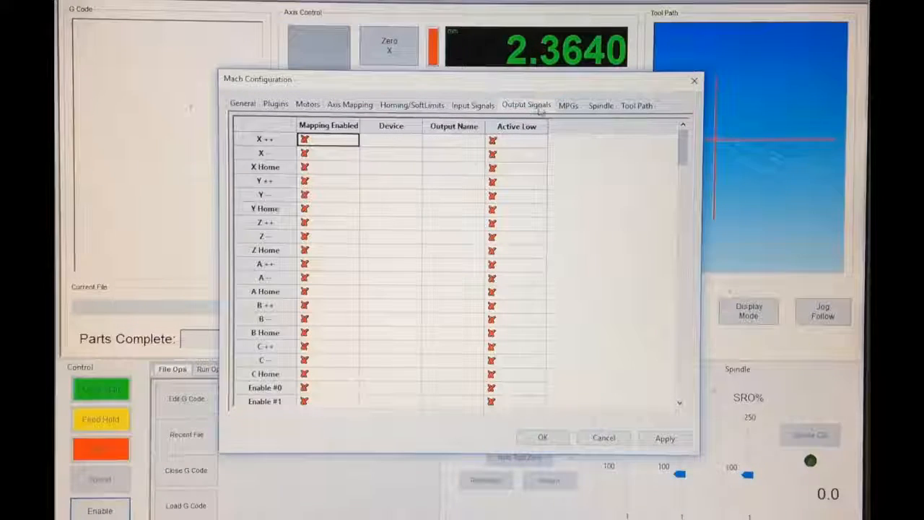
pyautogui.click(566, 108)
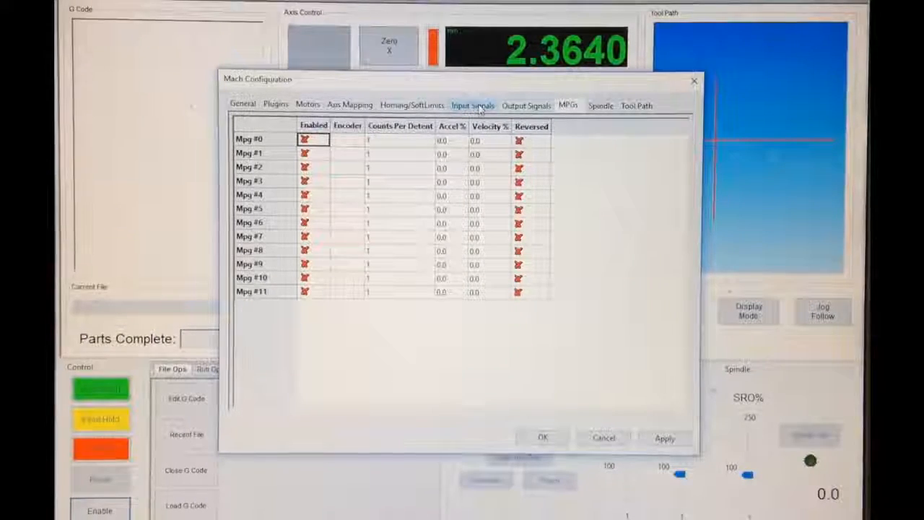
pyautogui.click(477, 107)
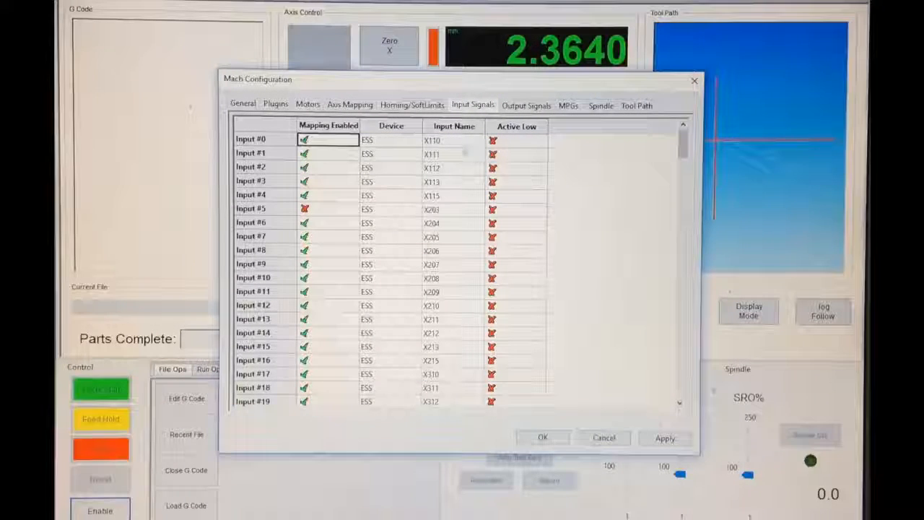
pyautogui.moveTo(683, 148)
pyautogui.mouseDown()
pyautogui.moveTo(679, 401)
pyautogui.moveTo(683, 145)
pyautogui.mouseUp()
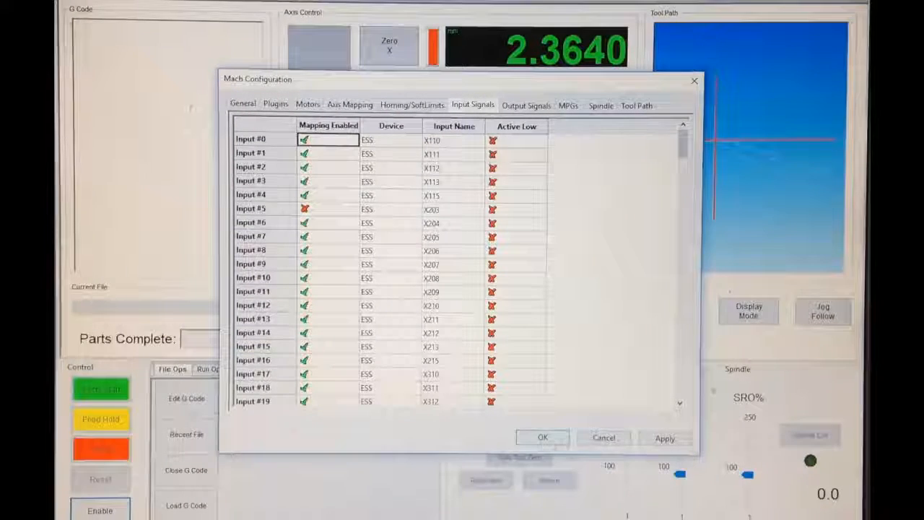
# Step: Close the configuration, switch to continuous jogging and zero the X, Y and Z readouts
pyautogui.click(604, 438)
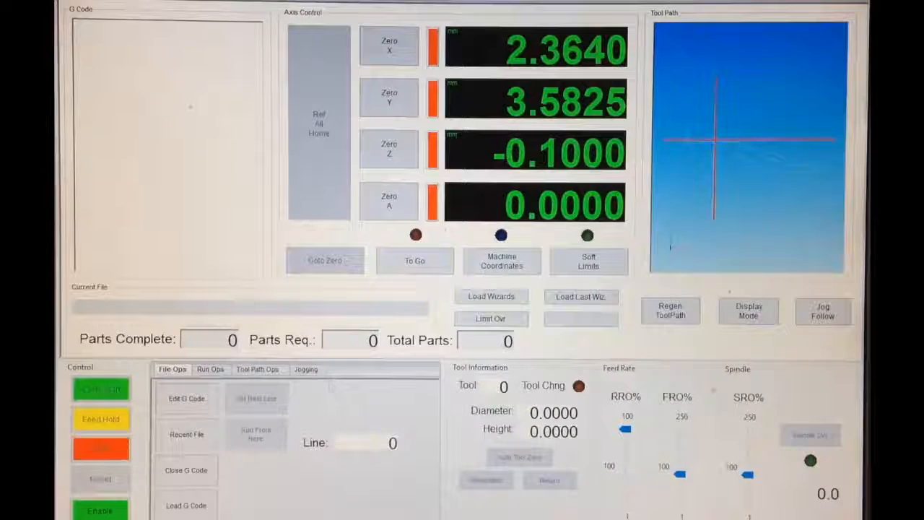
pyautogui.click(318, 370)
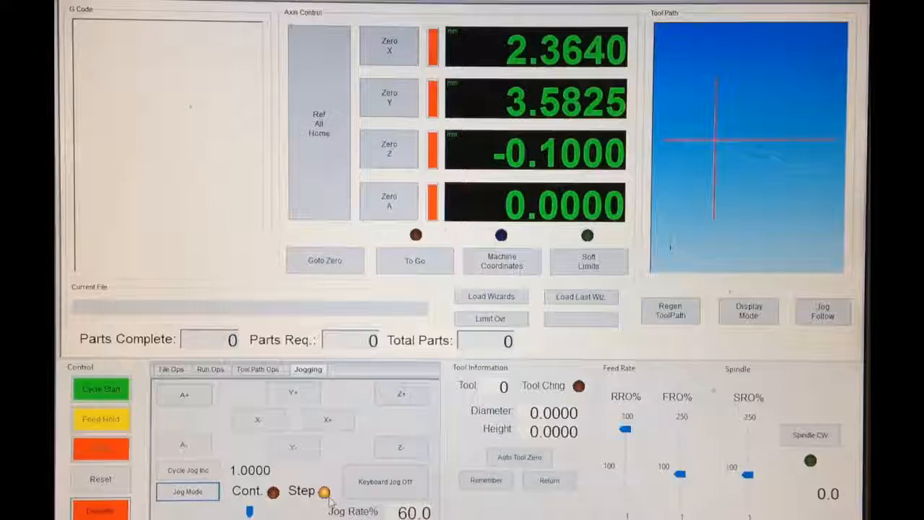
pyautogui.click(204, 500)
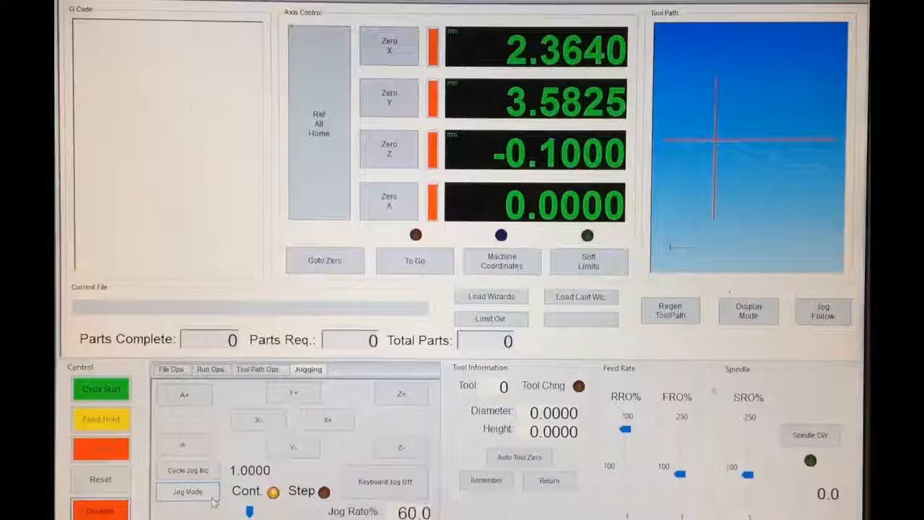
pyautogui.click(213, 499)
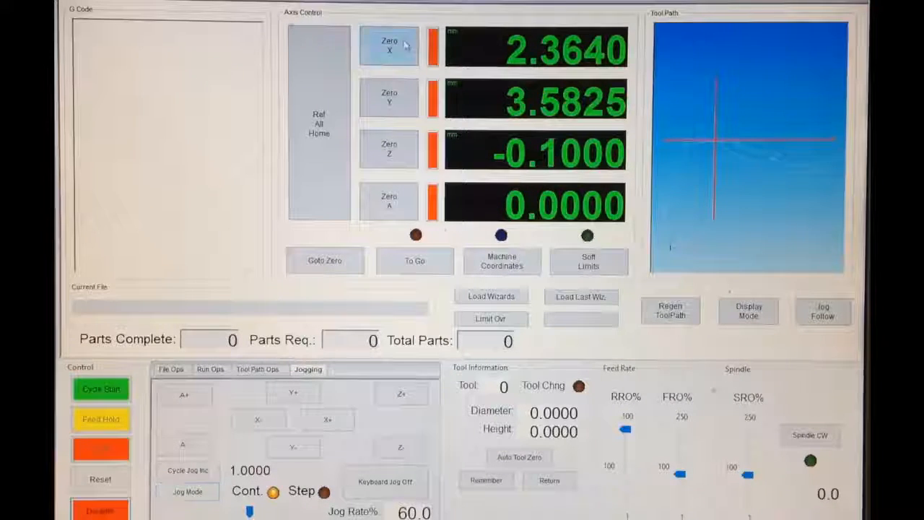
pyautogui.click(389, 45)
pyautogui.click(389, 97)
pyautogui.click(389, 149)
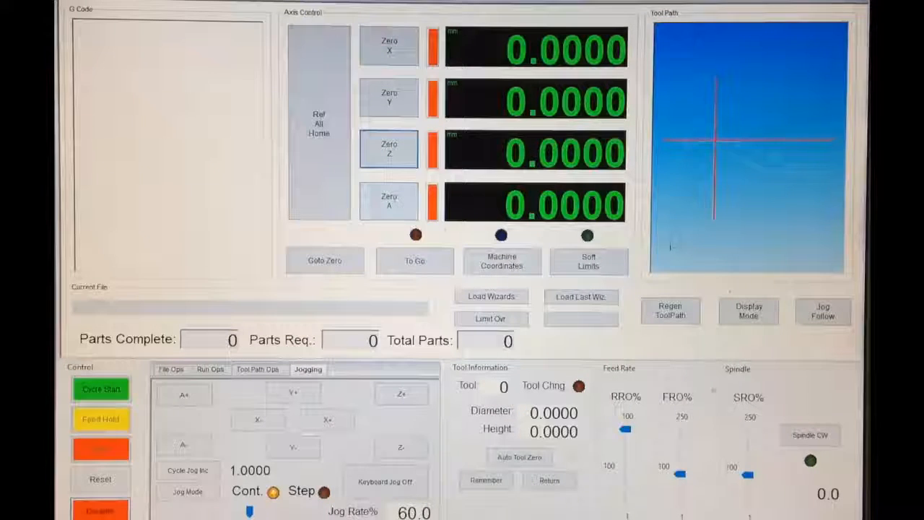
# Step: Jog X, Y and Z each in both directions, then disable the machine
pyautogui.click(337, 422)
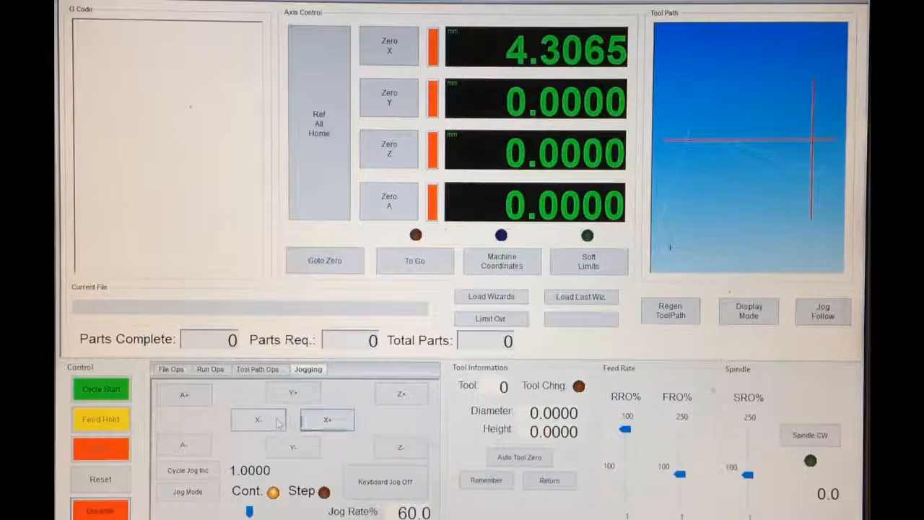
pyautogui.click(270, 422)
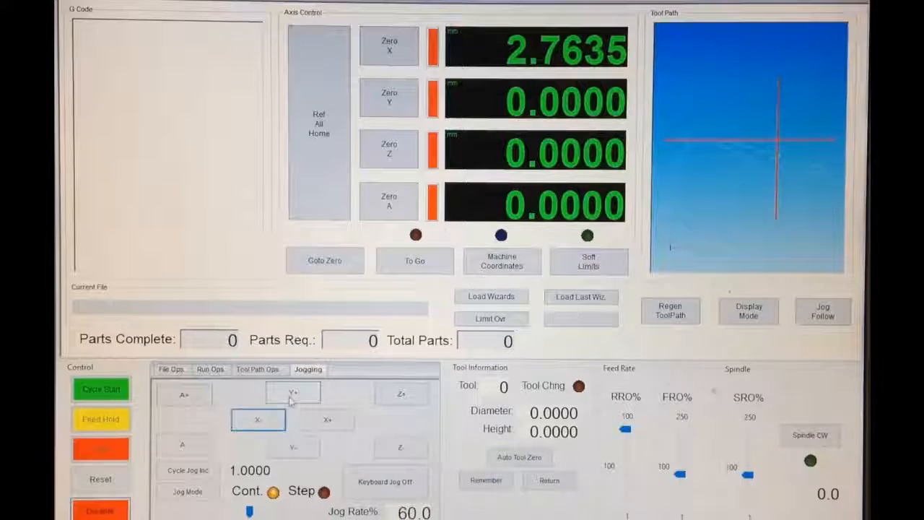
pyautogui.click(291, 398)
pyautogui.click(294, 449)
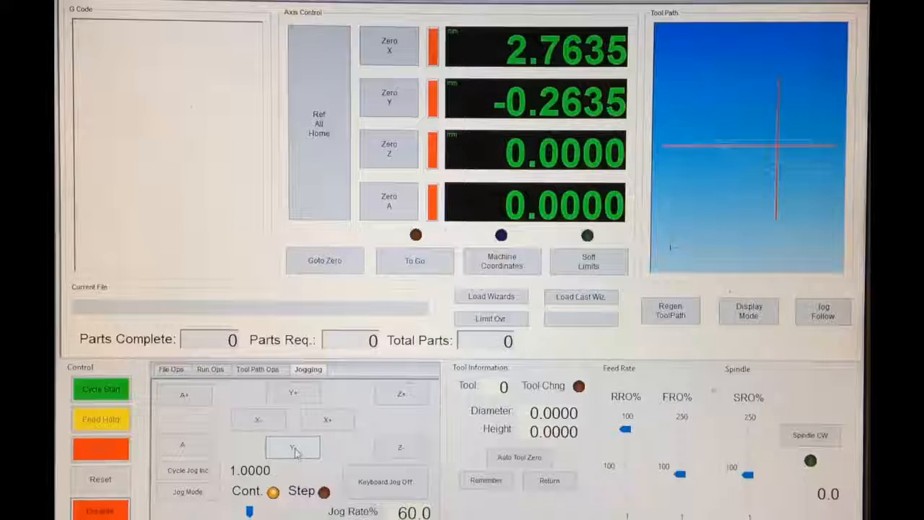
pyautogui.click(401, 394)
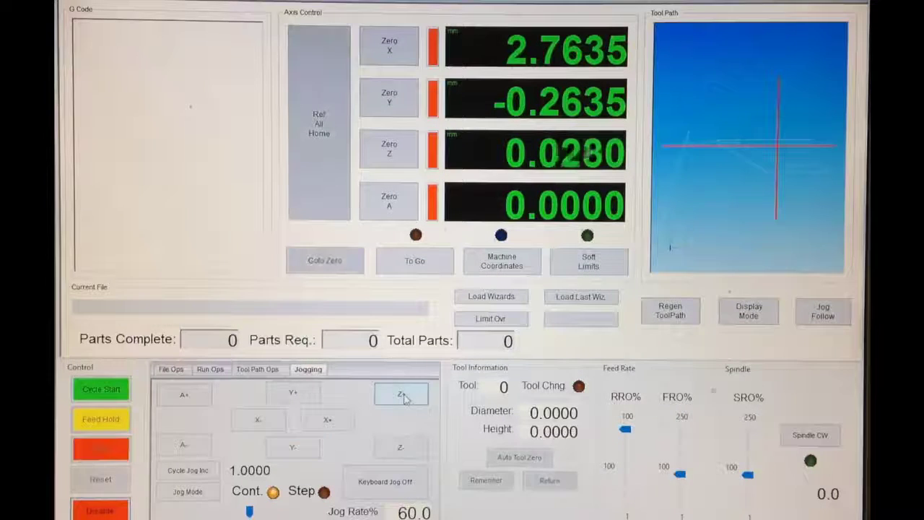
pyautogui.click(408, 447)
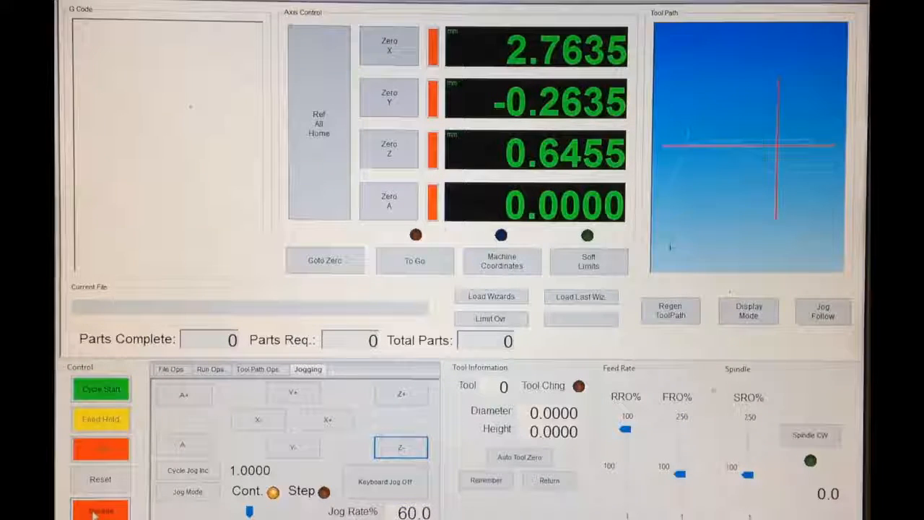
pyautogui.click(100, 511)
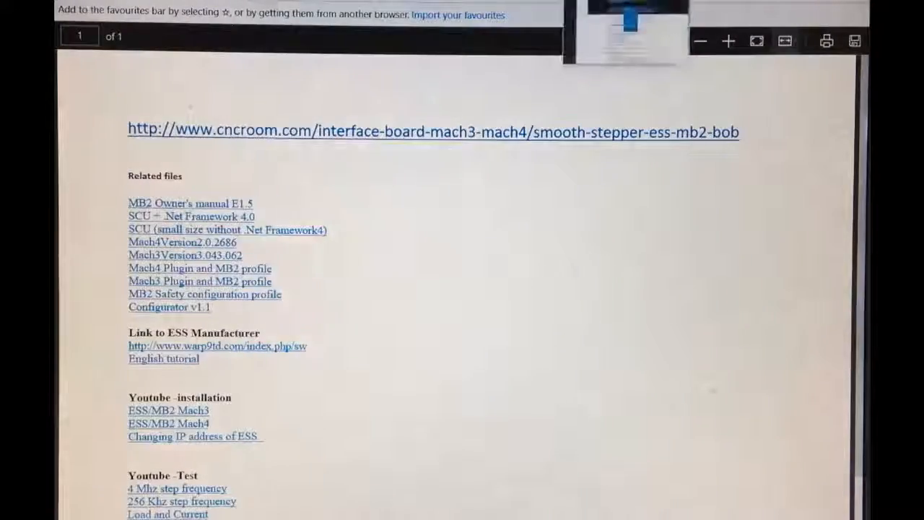
# Step: Flip through the warp9td setup notes, the cncroom link list and the other reference PDFs in Edge
pyautogui.click(231, 29)
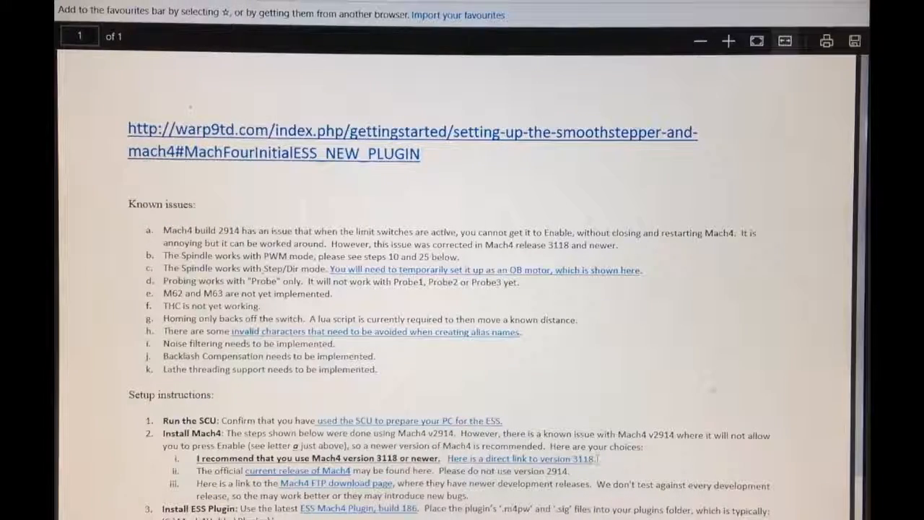
pyautogui.hotkey('ctrl', 'Tab')
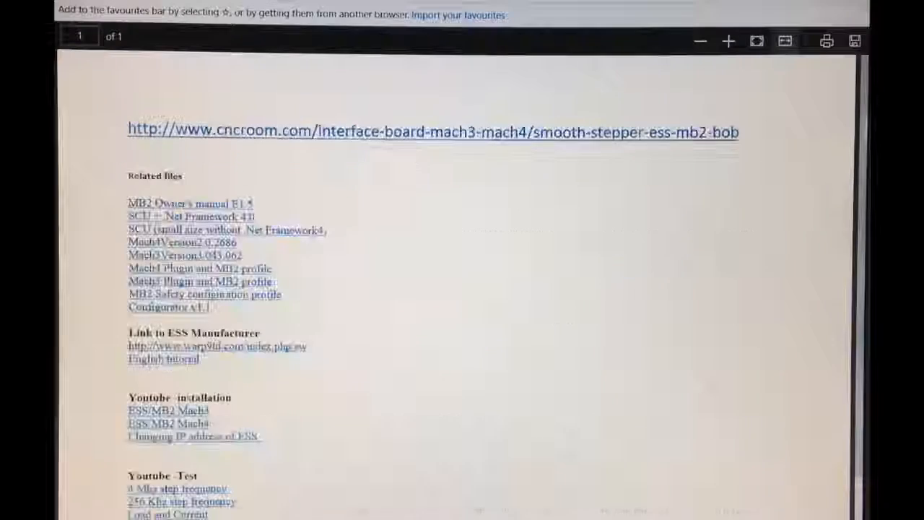
pyautogui.hotkey('ctrl', 'Tab')
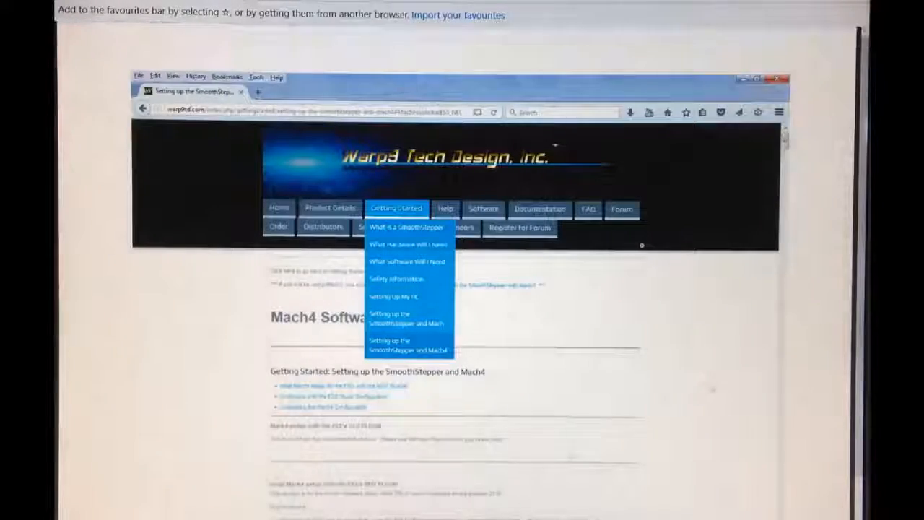
pyautogui.hotkey('ctrl', 'Tab')
pyautogui.hotkey('ctrl', 'Tab')
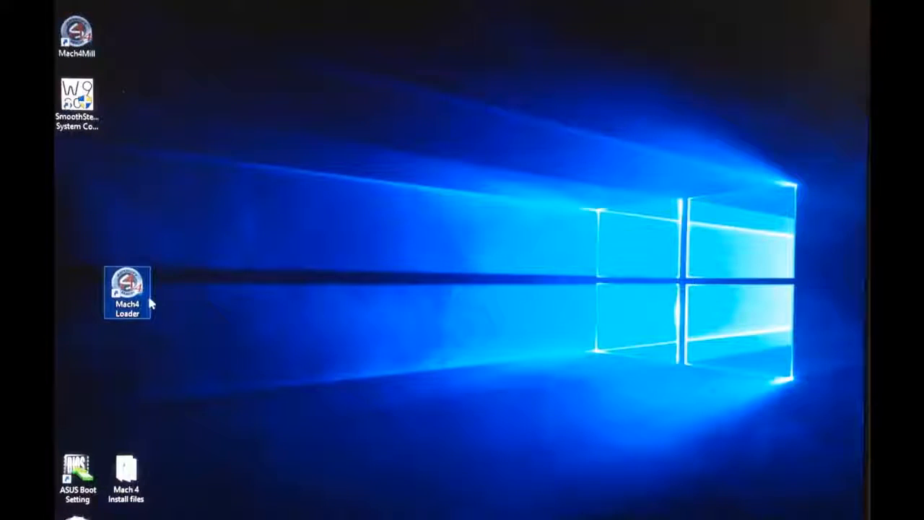
# Step: Move the Mach4Mill shortcut to mid-desktop and change its target profile from /p Mach4Mill to /p MB2
pyautogui.moveTo(96, 54); pyautogui.dragTo(286, 246)
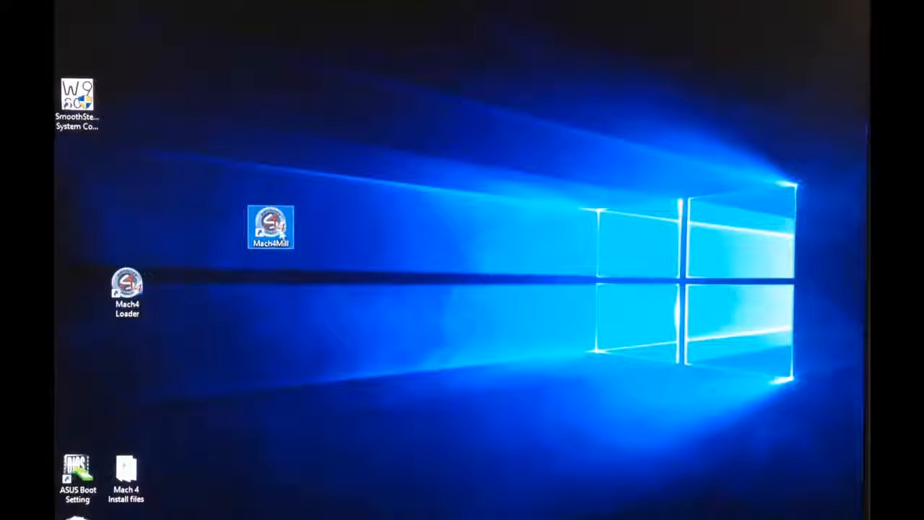
pyautogui.rightClick(279, 233)
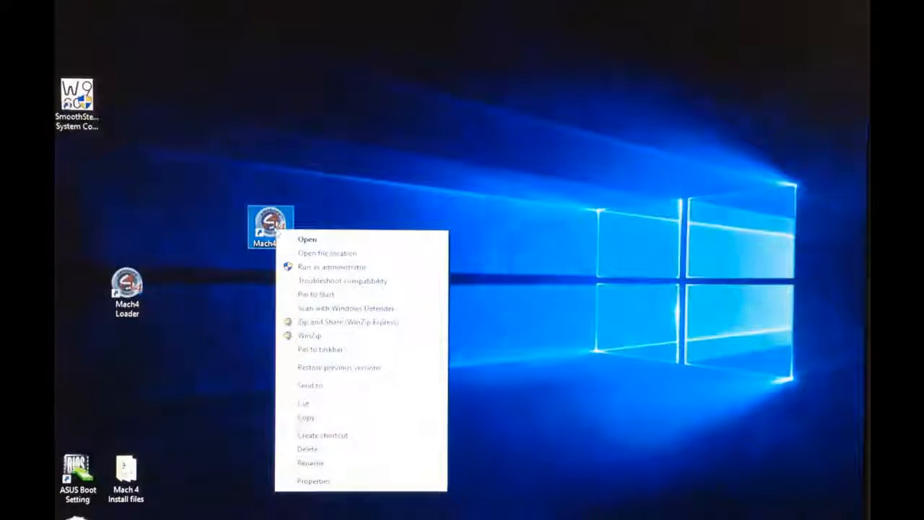
pyautogui.click(315, 481)
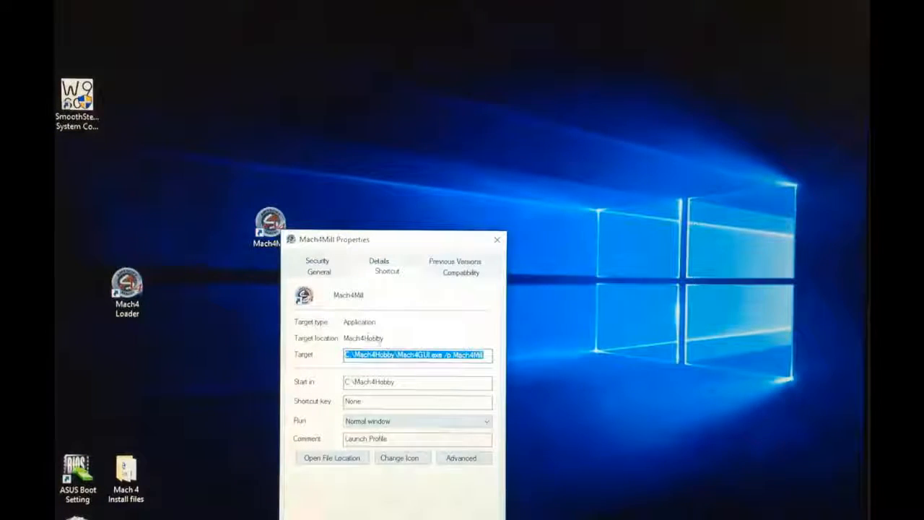
pyautogui.click(455, 353)
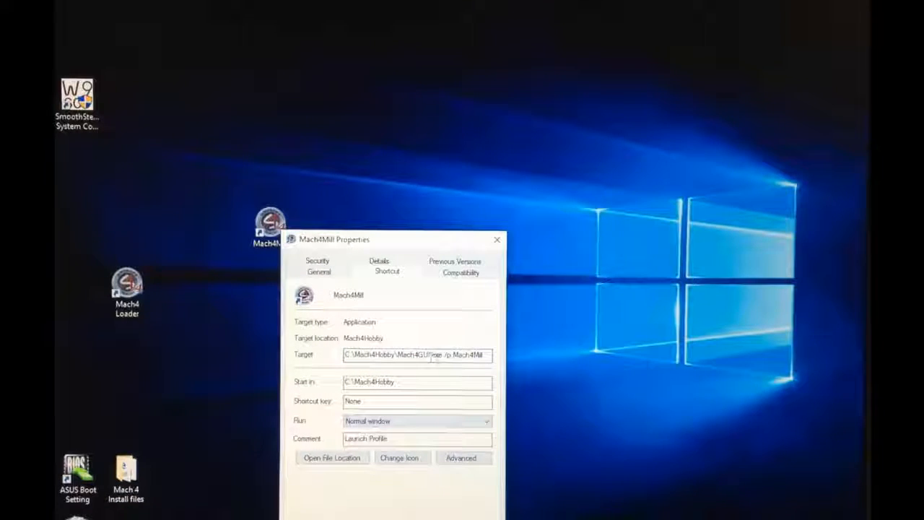
pyautogui.moveTo(454, 355); pyautogui.dragTo(507, 356)
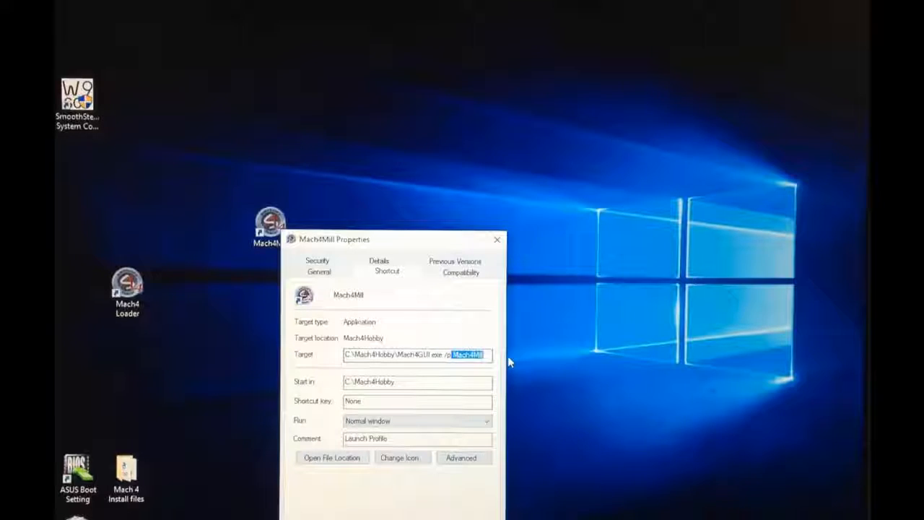
pyautogui.press('Delete')
pyautogui.write('MB2')
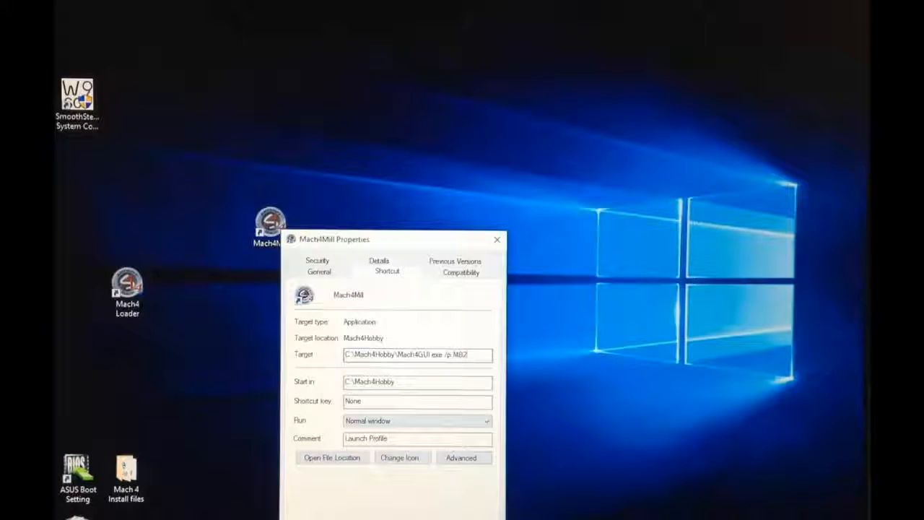
# Step: Rename the shortcut to Bridgeport MB2 on the General tab and apply it
pyautogui.click(321, 276)
pyautogui.doubleClick(388, 304)
pyautogui.write('Bridgeport M')
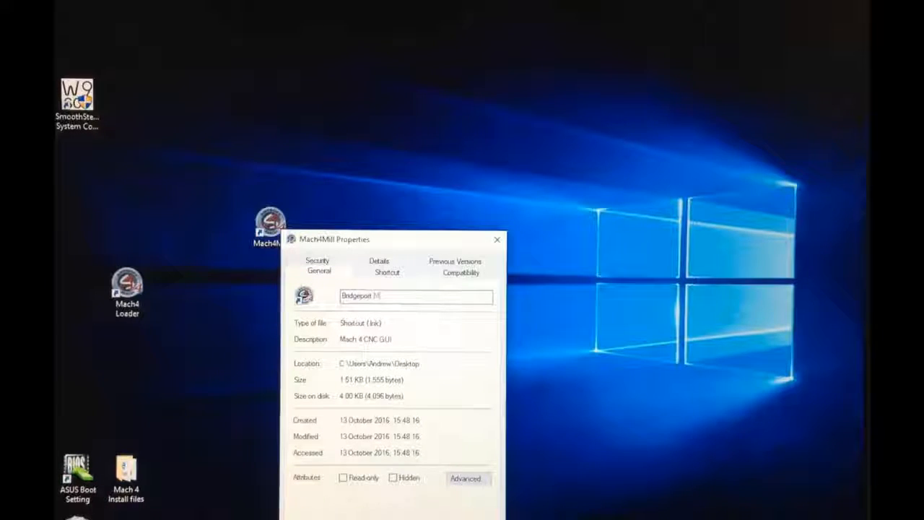
pyautogui.write('ill')
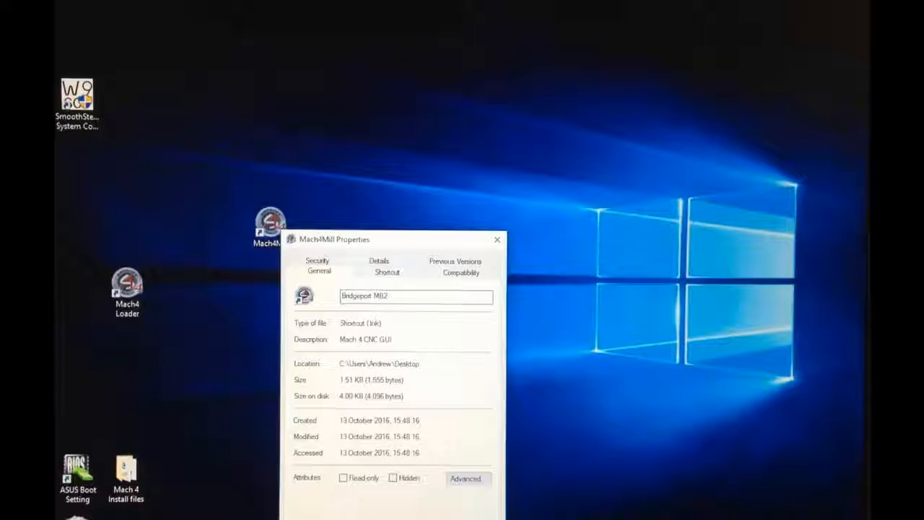
pyautogui.press('Return')
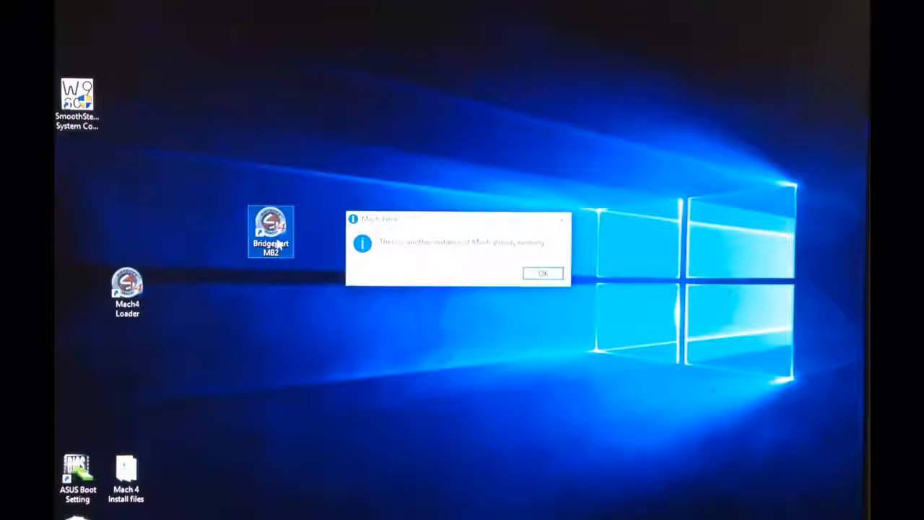
# Step: Dismiss the already-running warning and launch Mach4 from the Bridgeport MB2 shortcut
pyautogui.press('Return')
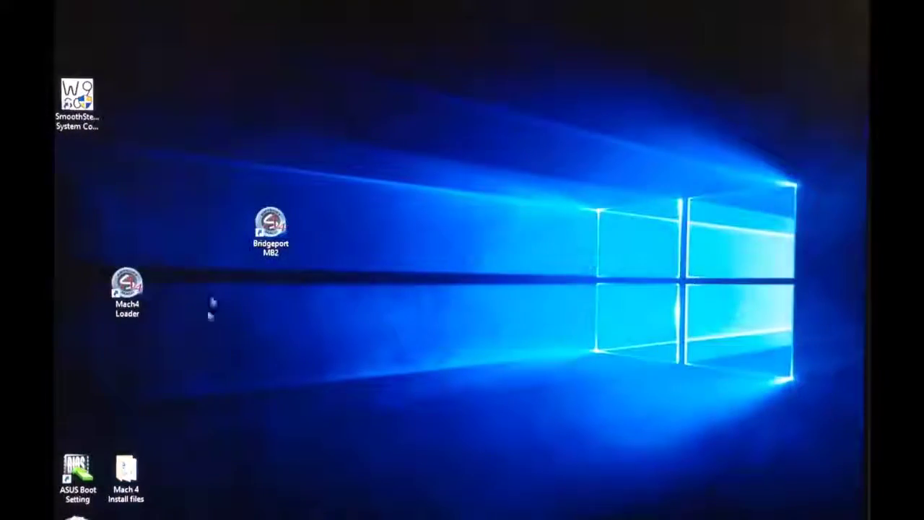
pyautogui.click(272, 231)
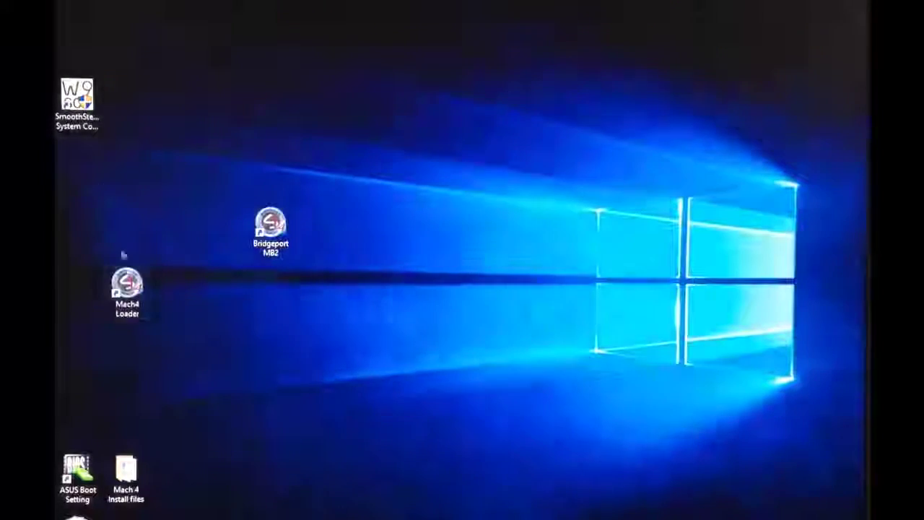
pyautogui.click(129, 293)
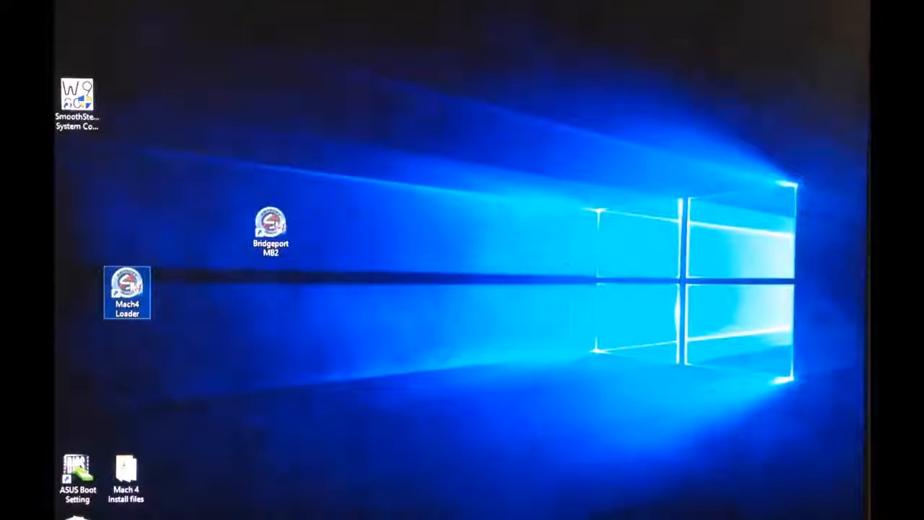
pyautogui.click(704, 383)
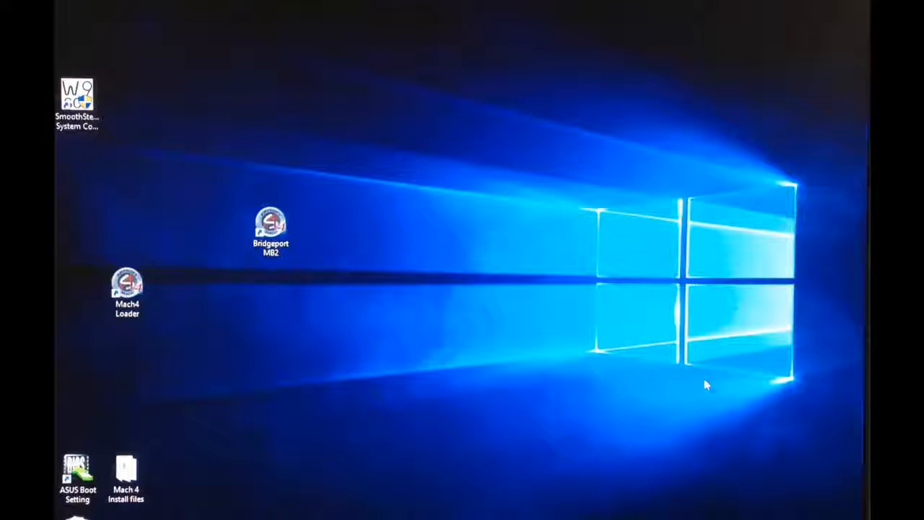